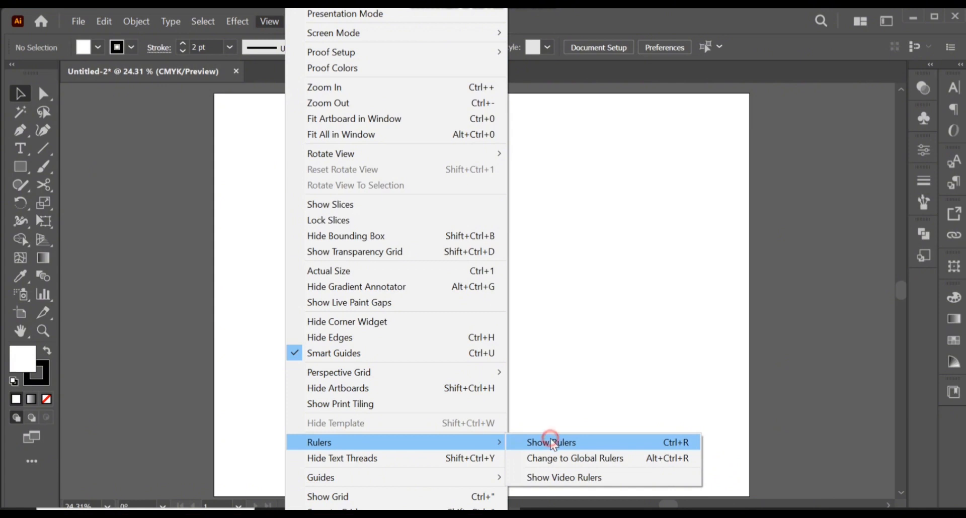
Show the rulers and place one horizontal and one vertical ruler guide on the artboard
left_click(552, 443)
left_click_drag(473, 91, 293, 250)
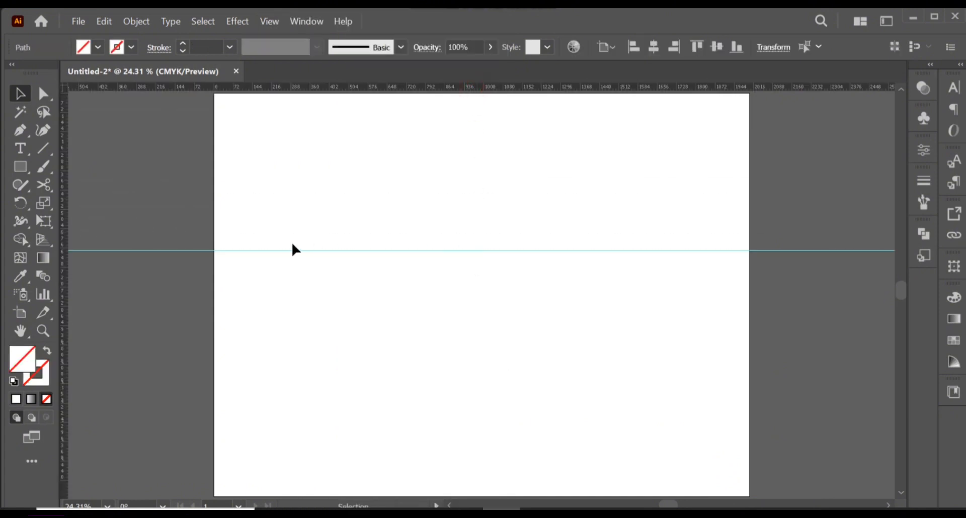
left_click_drag(63, 187, 408, 186)
left_click(509, 171)
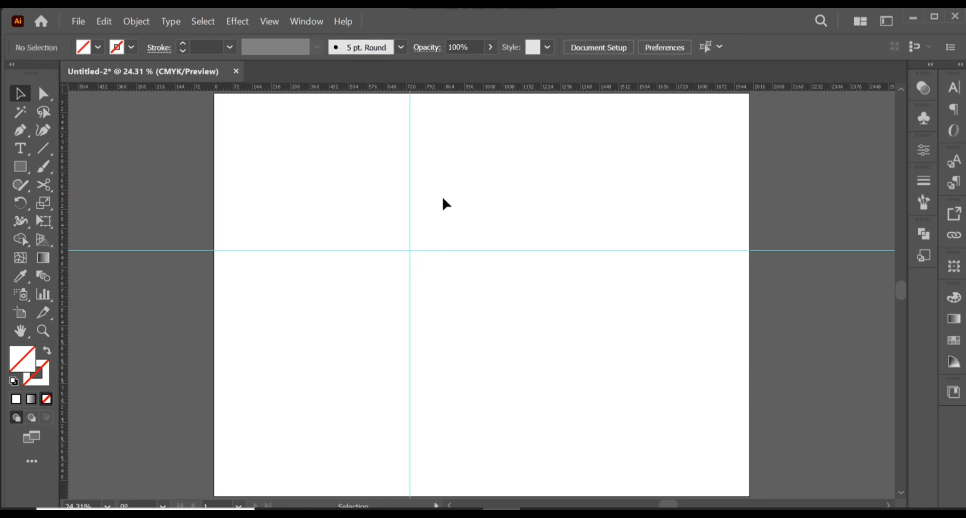
Centre the vertical guide horizontally and the horizontal guide vertically, aligning both to the artboard
left_click(300, 26)
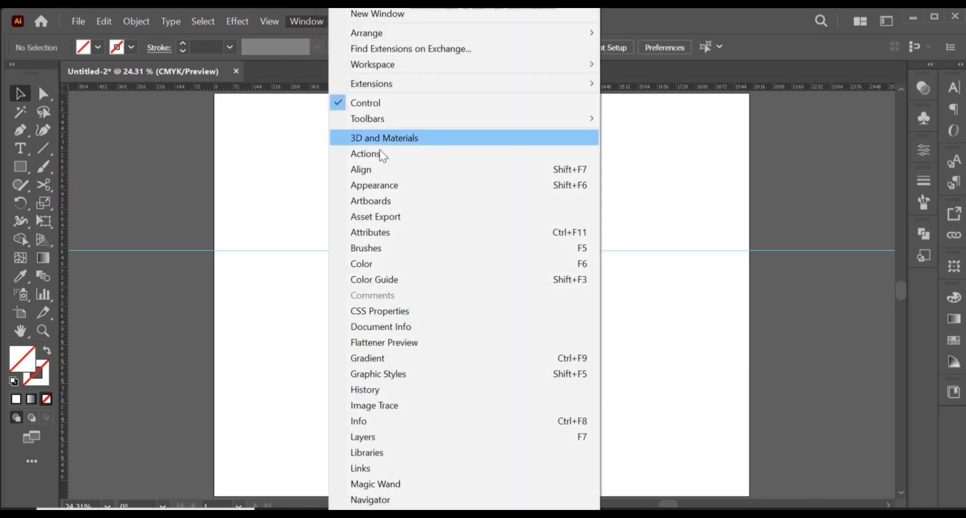
left_click(381, 171)
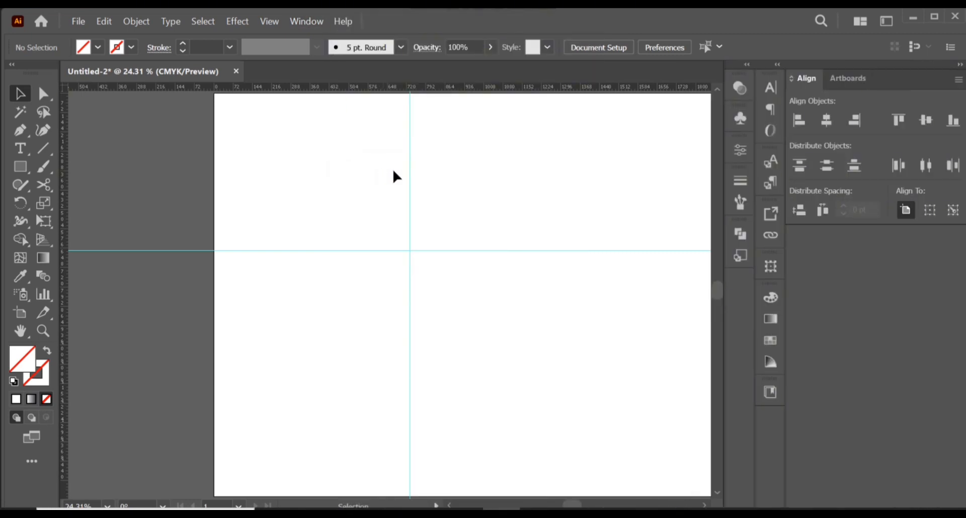
left_click_drag(340, 164, 474, 203)
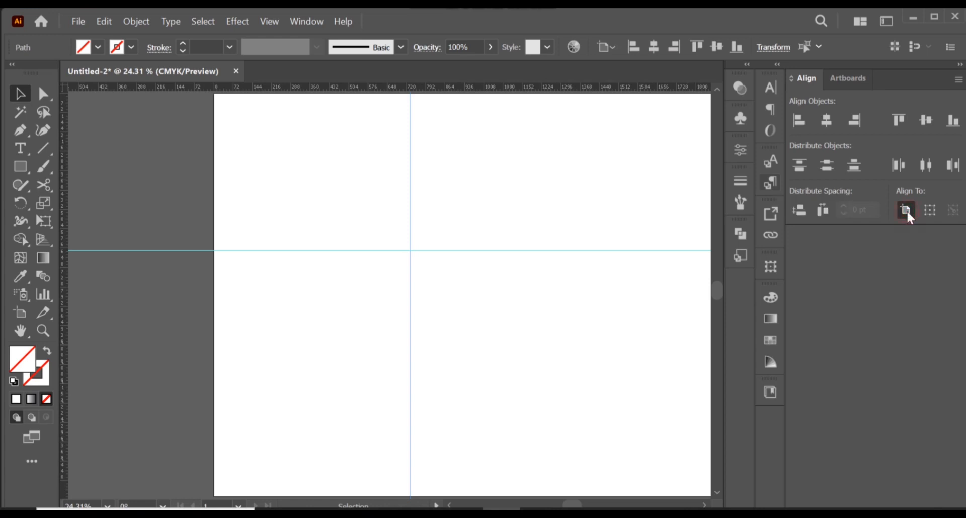
left_click(831, 126)
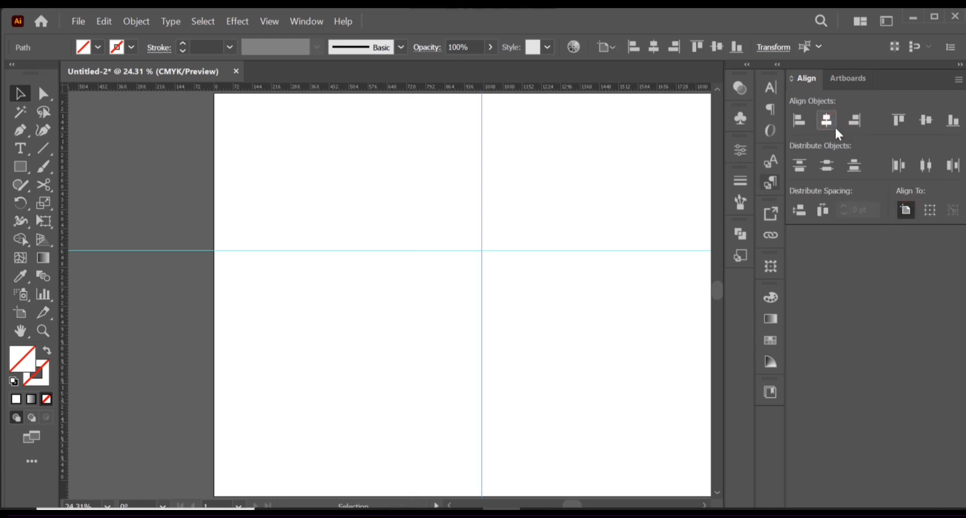
left_click(542, 233)
left_click_drag(542, 233, 586, 280)
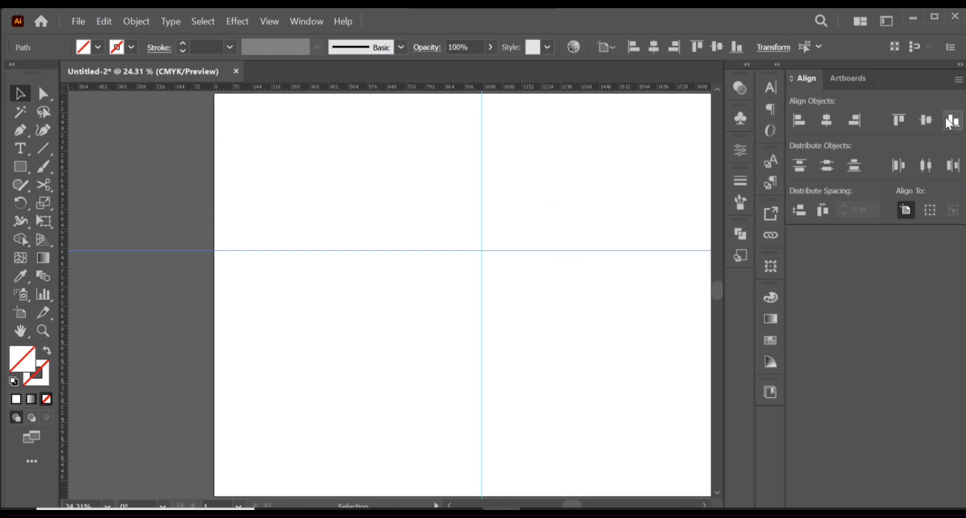
left_click(928, 122)
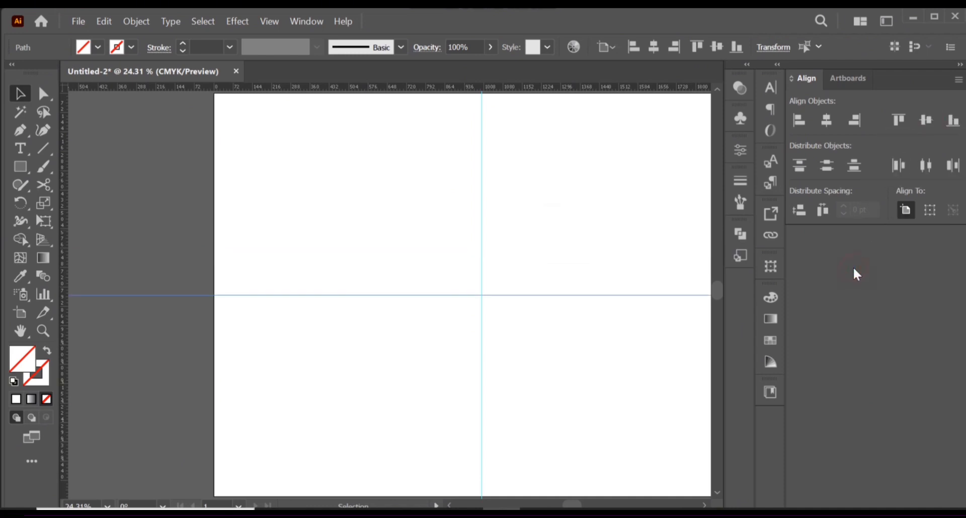
left_click(960, 65)
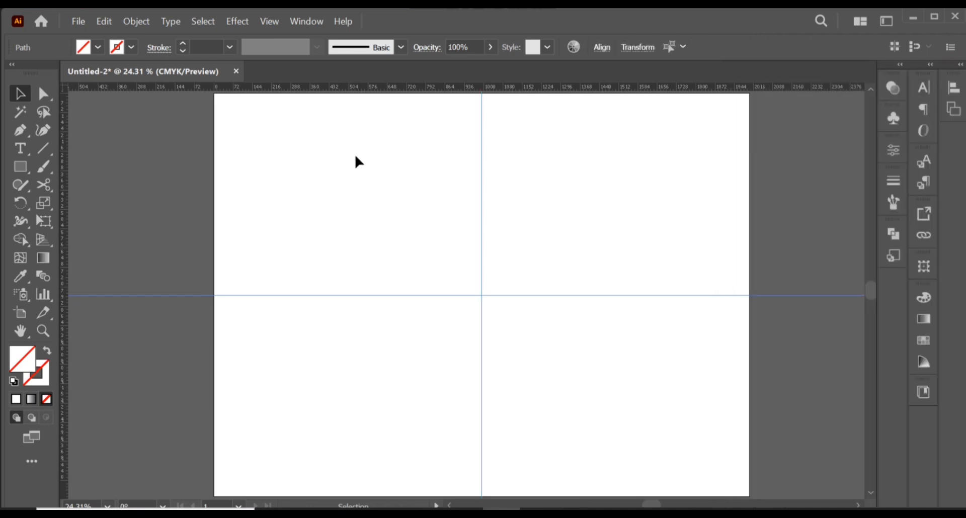
Lock both centred guides and test that they cannot be selected
left_click_drag(393, 193, 532, 342)
left_click(147, 23)
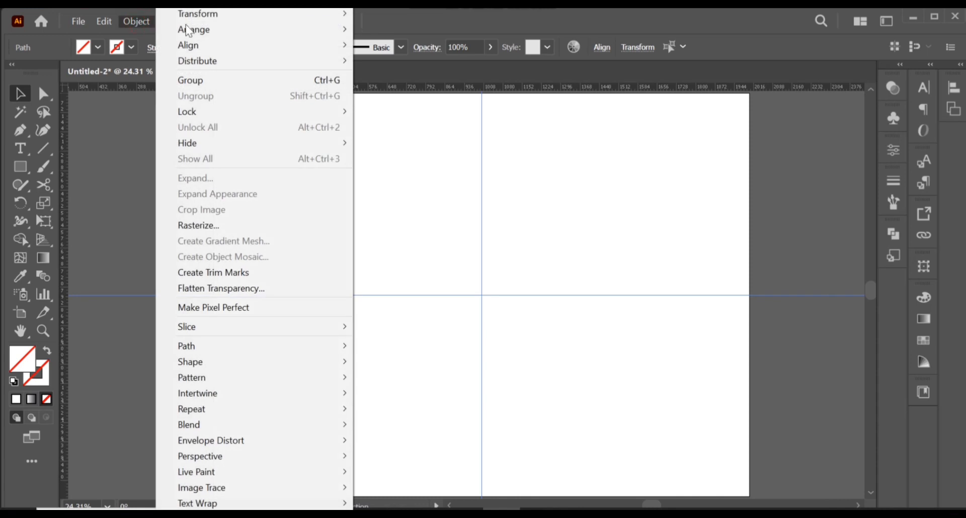
mouse_move(207, 115)
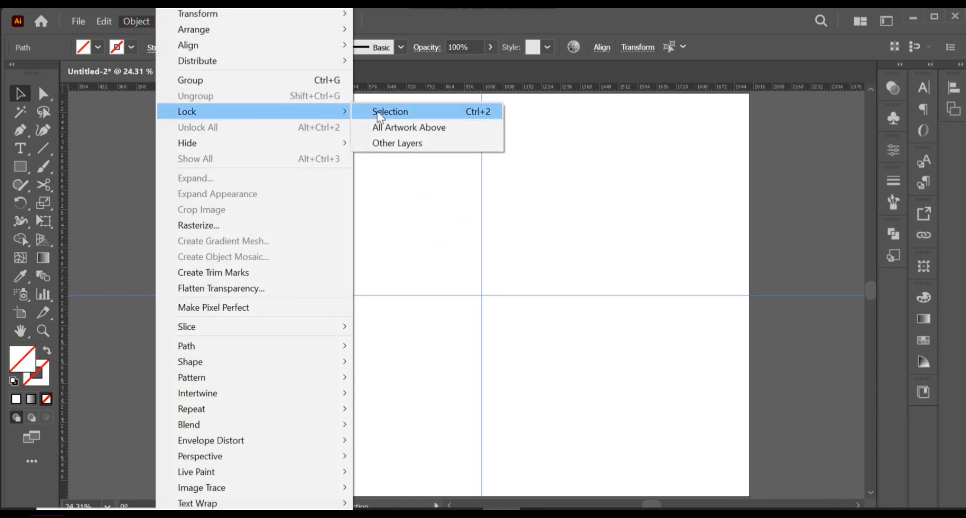
left_click(391, 113)
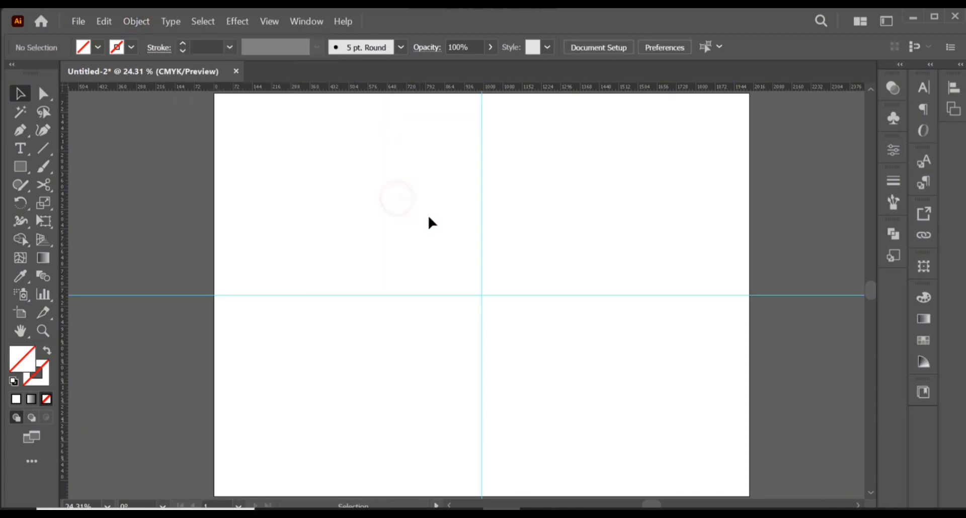
left_click_drag(430, 220, 539, 356)
left_click_drag(379, 233, 512, 361)
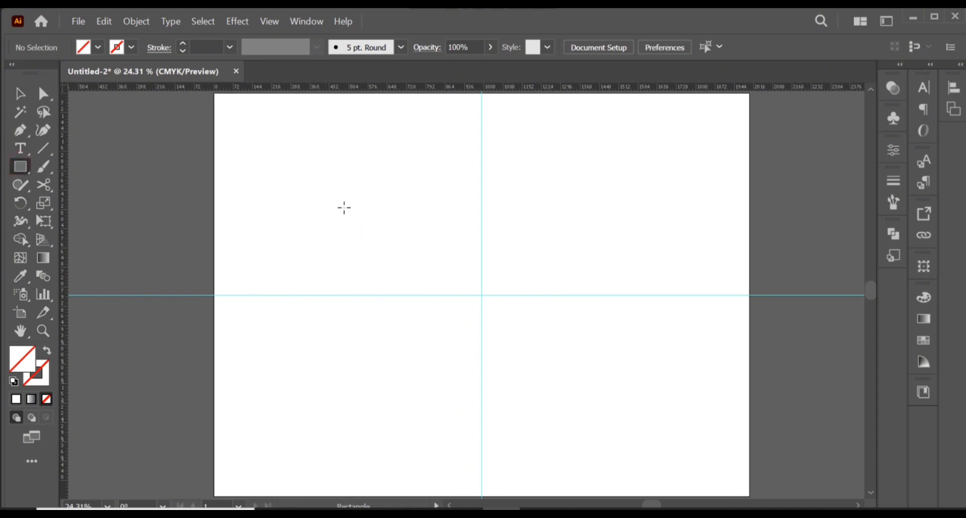
Create a 1000 pt by 1000 pt square with the Rectangle tool
left_click(425, 261)
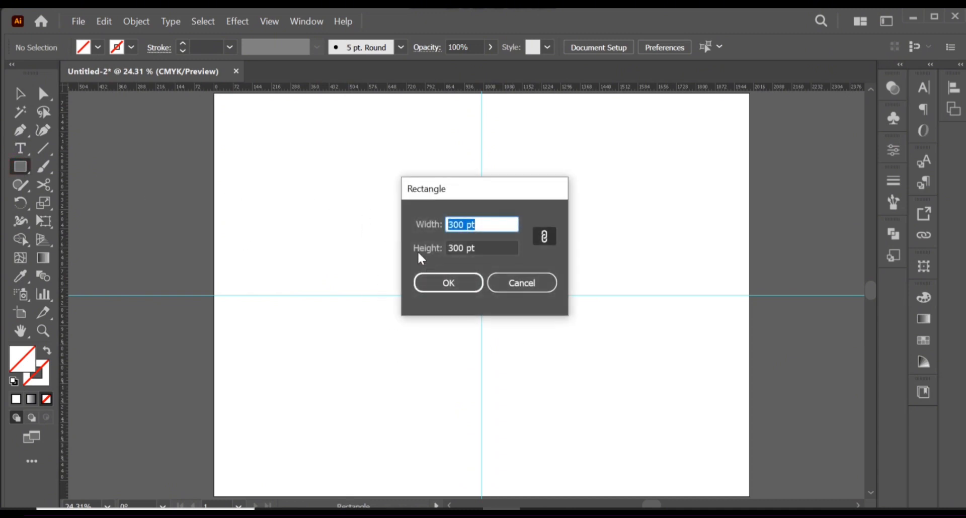
type("1000")
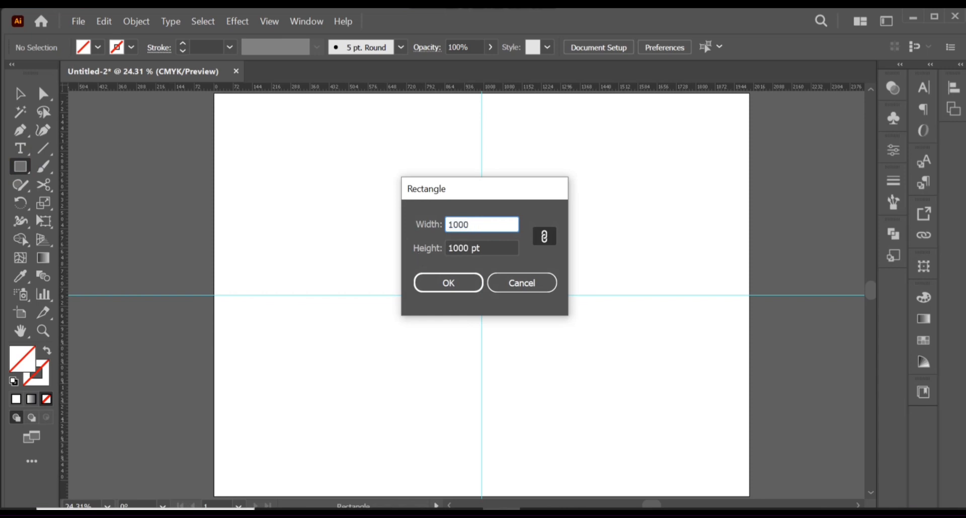
key("Return")
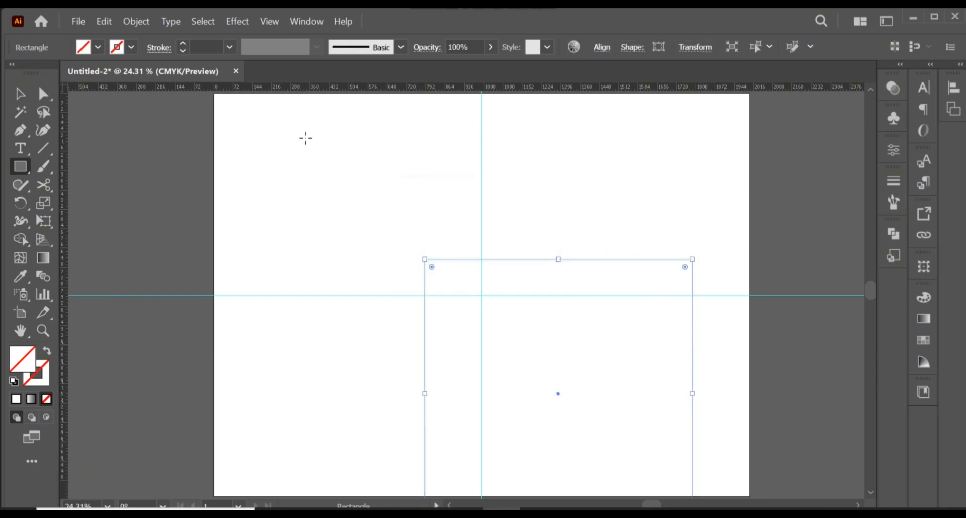
Give the large square a black stroke with a weight of 3 pt
left_click(116, 48)
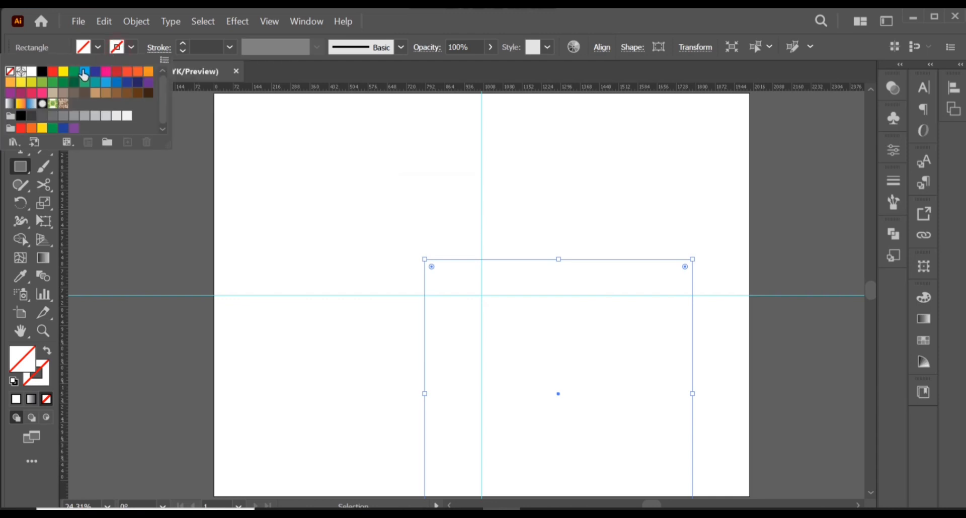
left_click(52, 71)
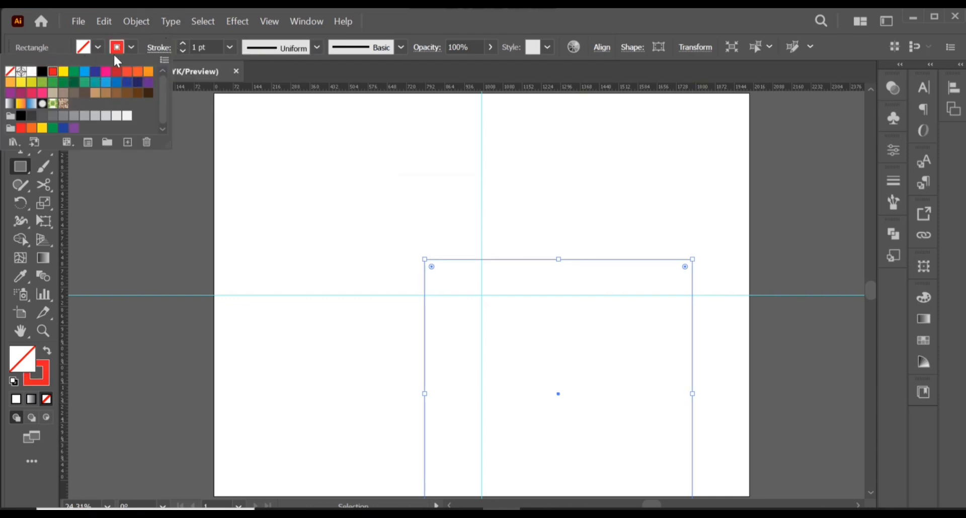
left_click(41, 72)
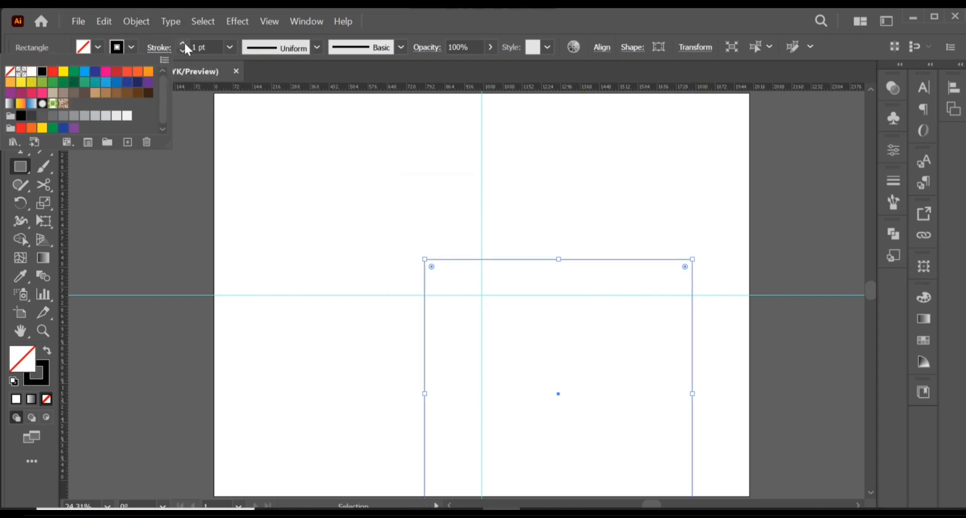
left_click(184, 43)
left_click(185, 43)
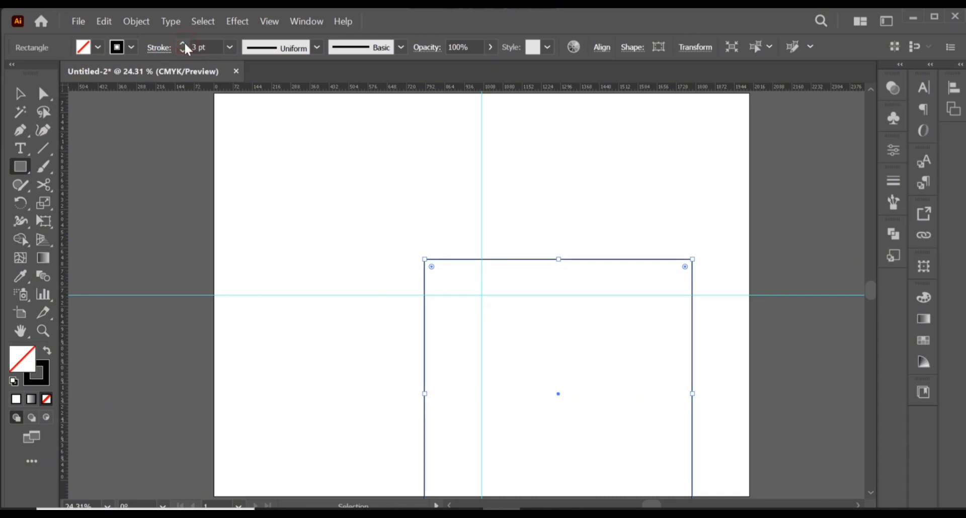
Create a second square measuring 300 pt by 300 pt
left_click(349, 214)
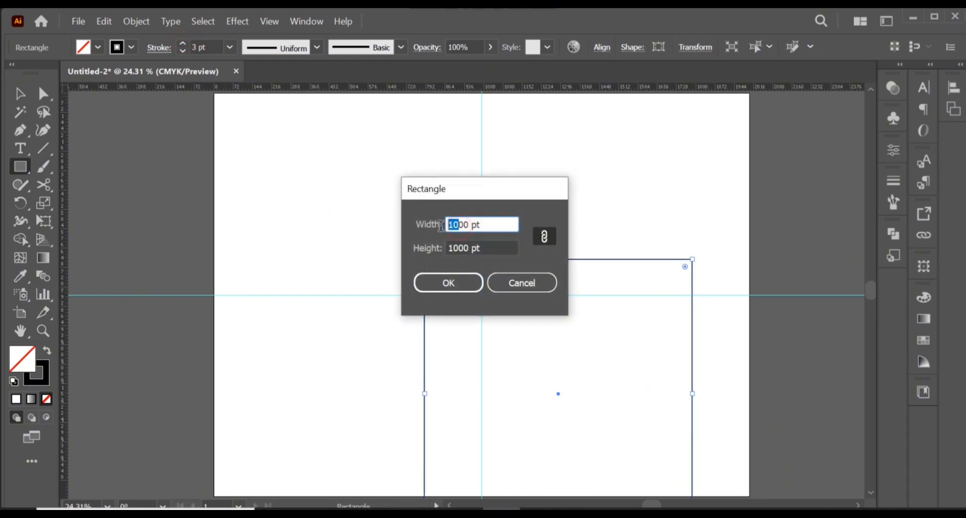
type("3")
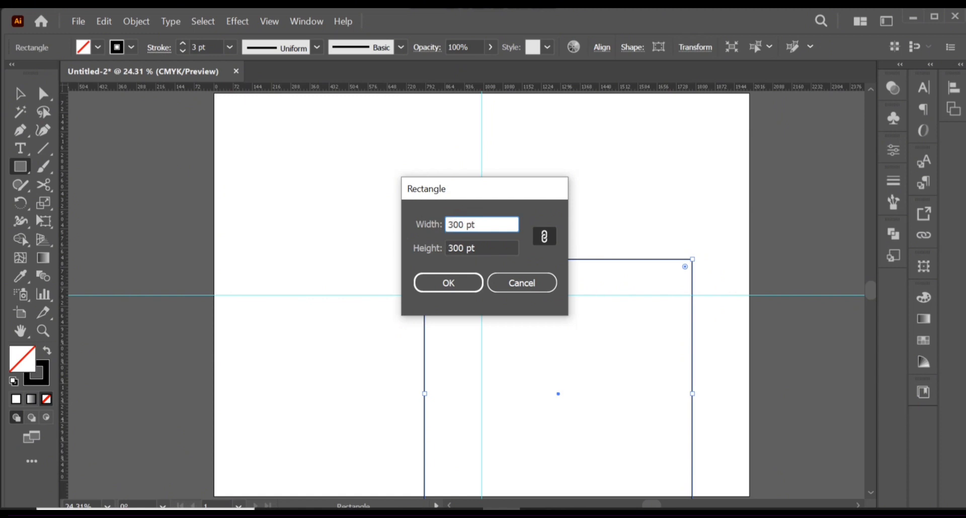
key("Return")
Centre both squares horizontally and vertically on the artboard, then deselect them
left_click(21, 94)
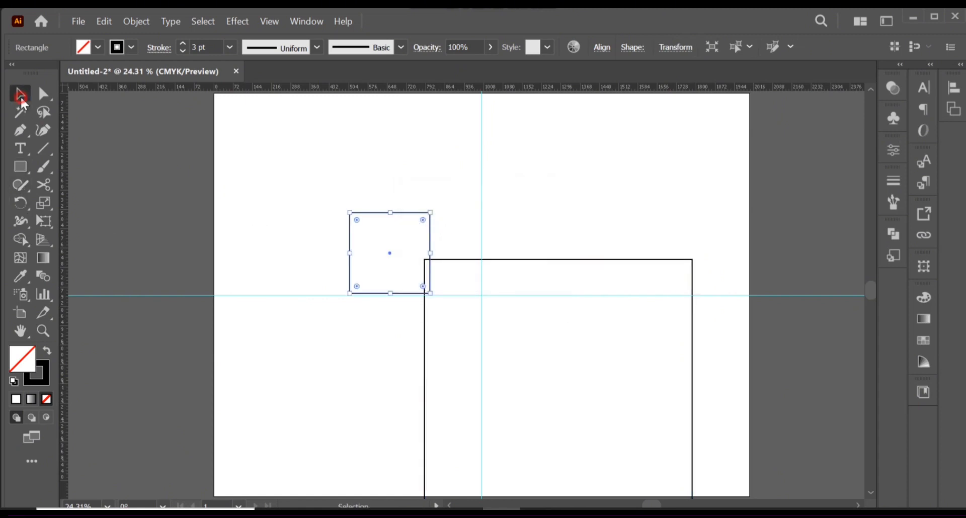
key("ctrl+a")
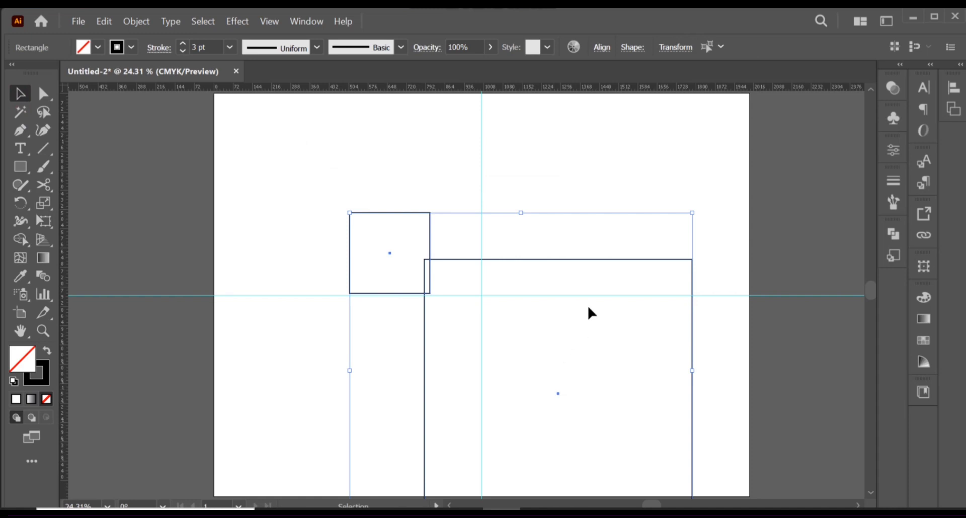
left_click(600, 48)
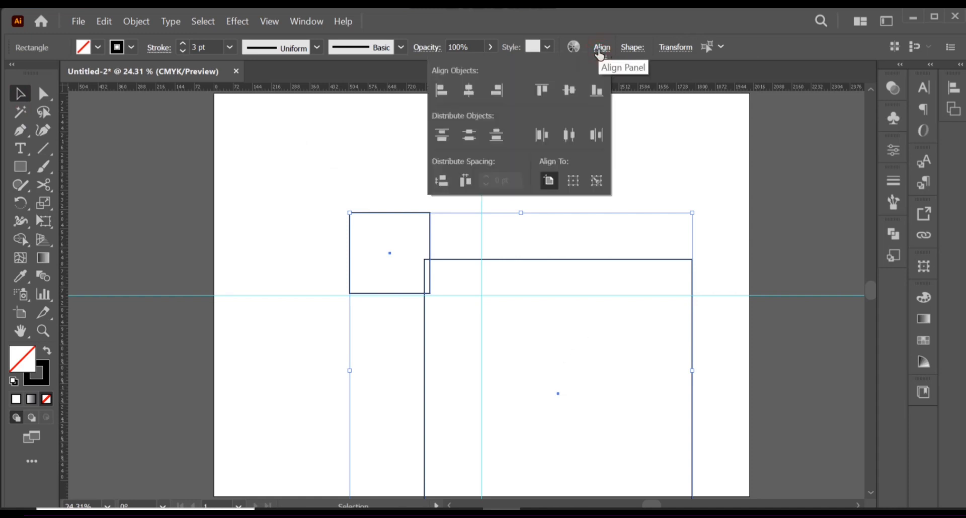
left_click(549, 180)
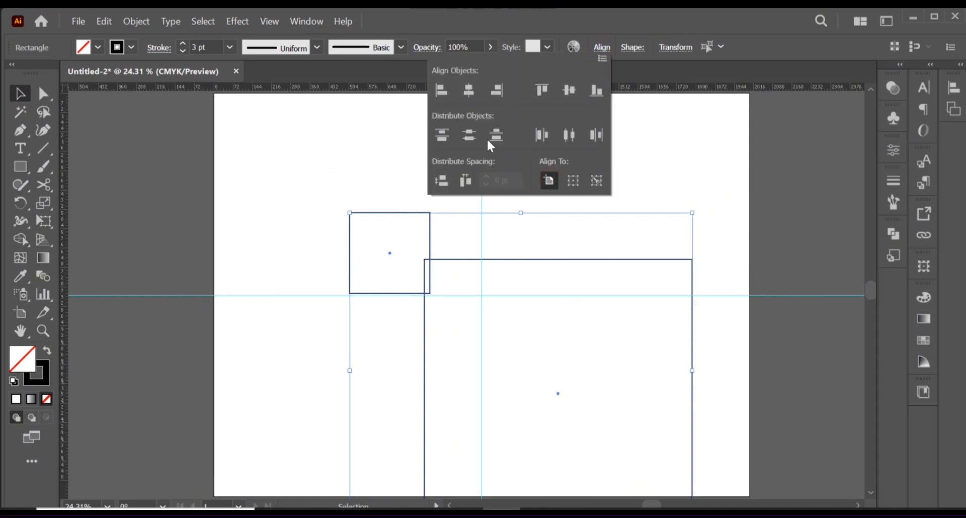
left_click(468, 90)
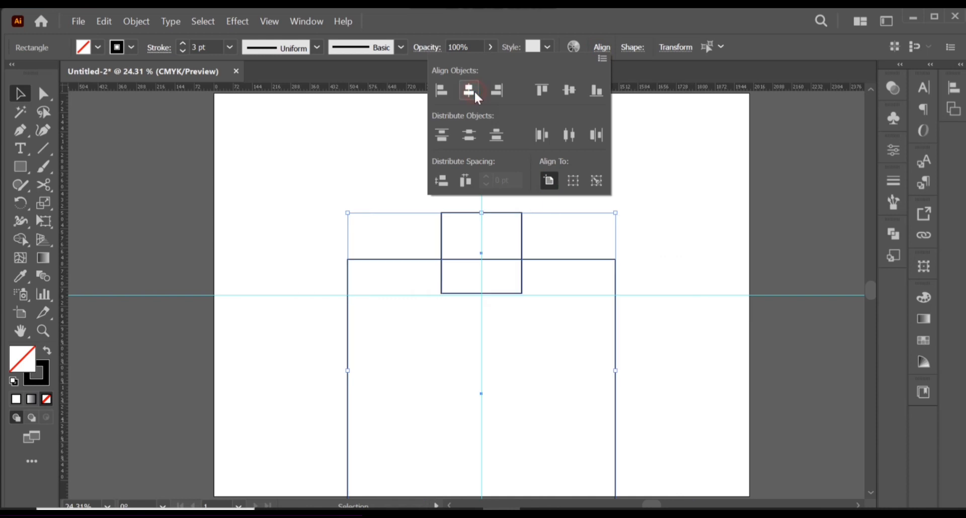
left_click(564, 91)
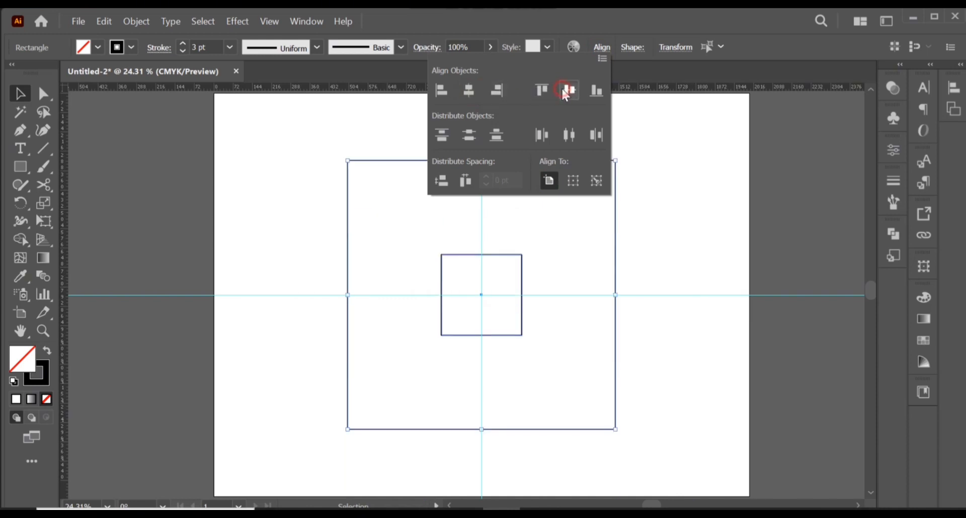
left_click(663, 125)
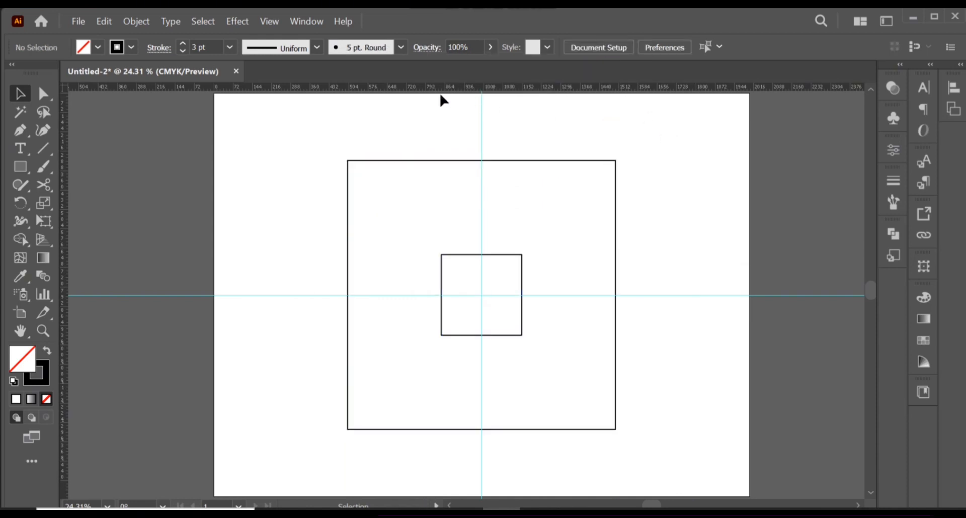
Make a blend between the large outer square and the small inner square
left_click_drag(318, 135, 372, 184)
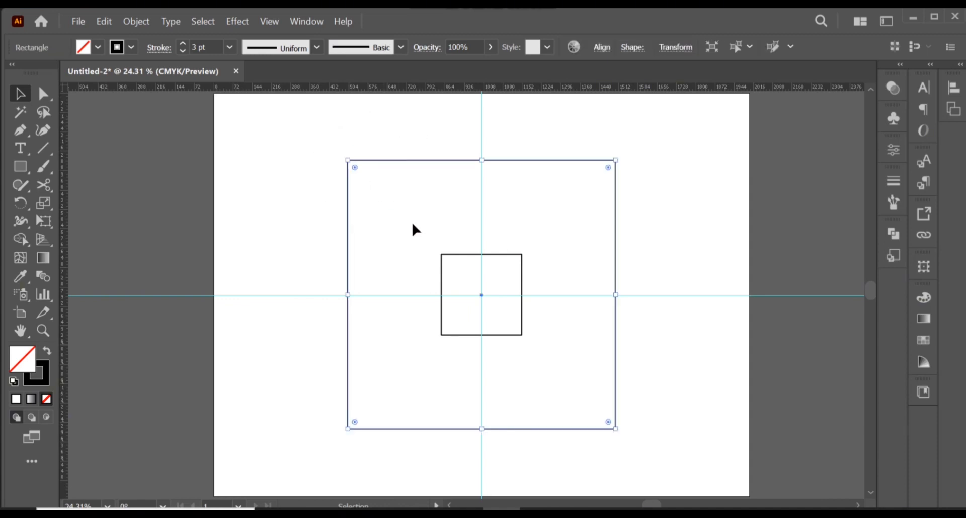
left_click_drag(304, 157, 497, 304)
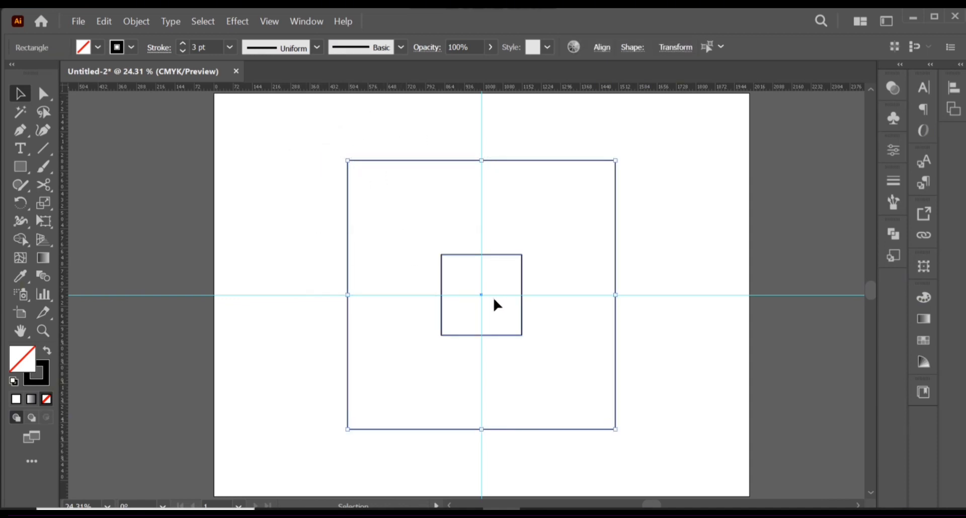
left_click(132, 20)
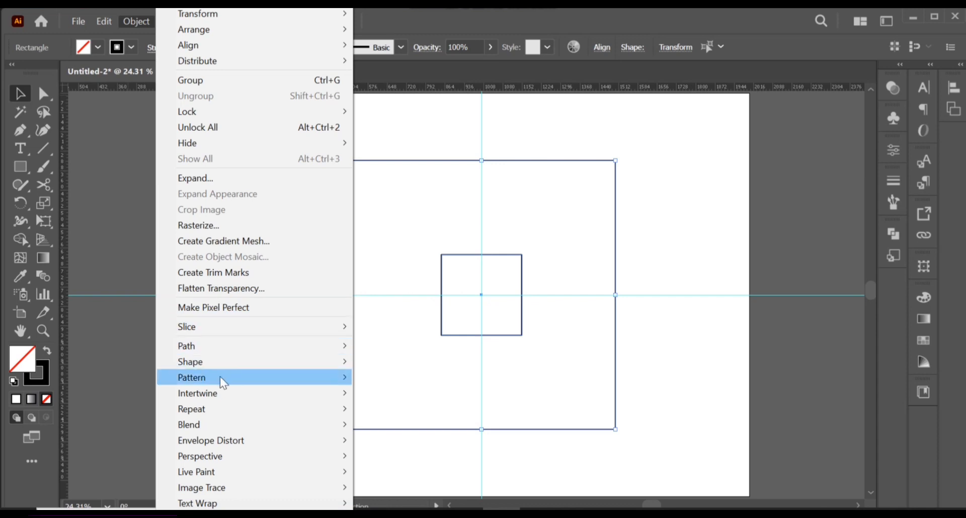
mouse_move(218, 423)
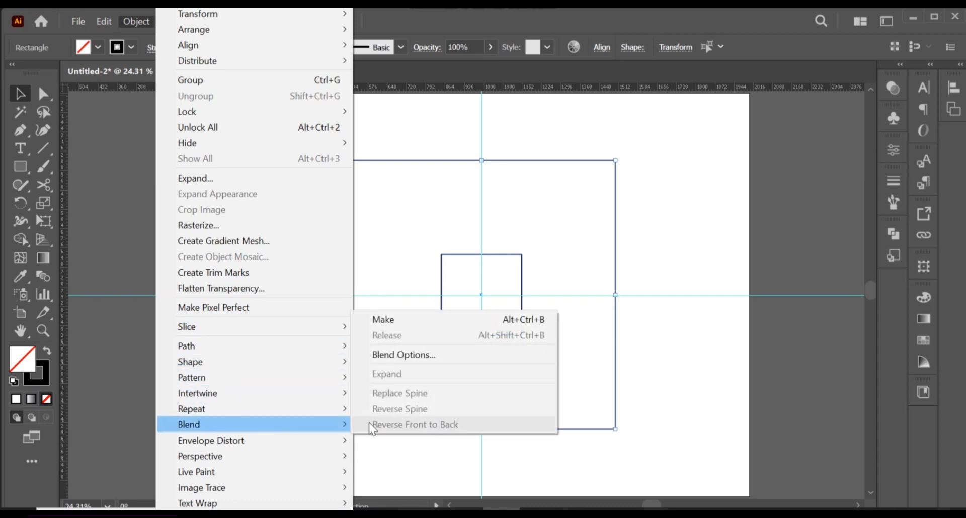
left_click(379, 320)
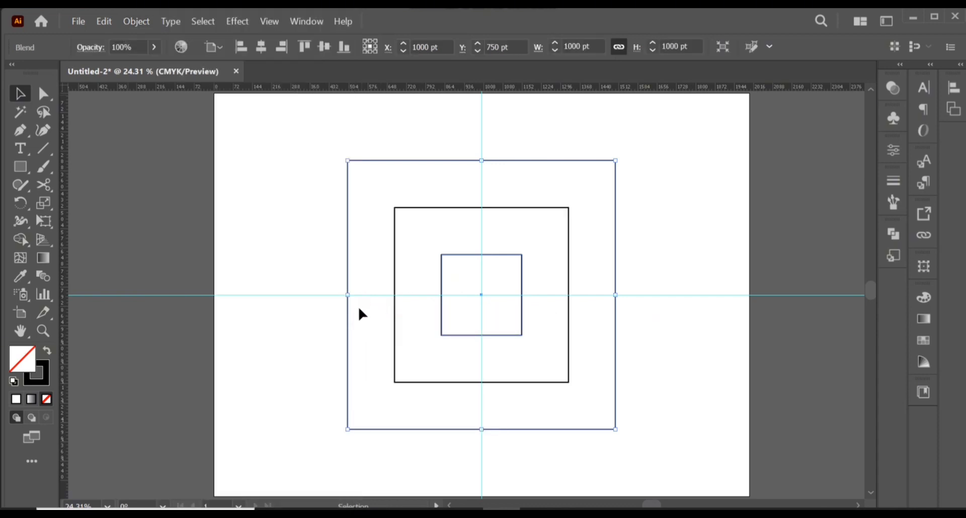
left_click(329, 135)
left_click(615, 341)
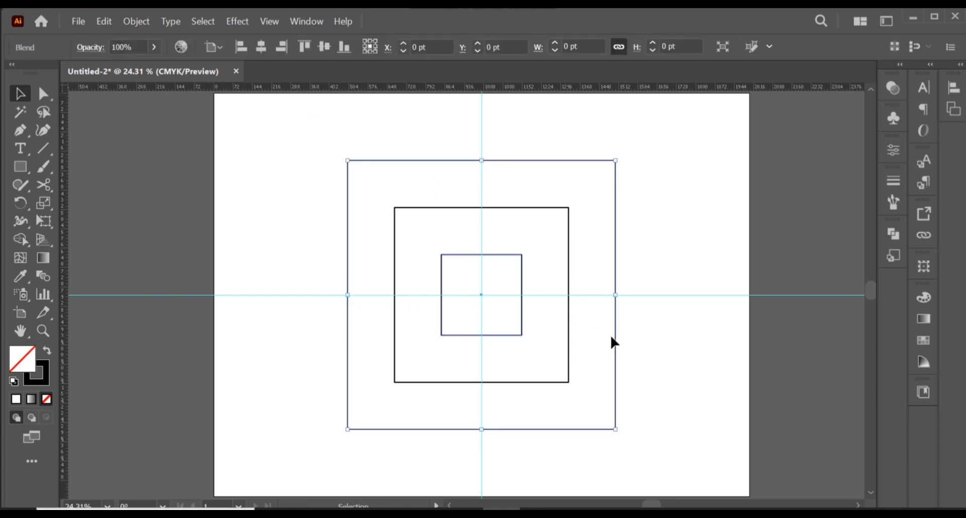
Set the blend's spacing to Specified Steps with a value of 4
left_click(138, 21)
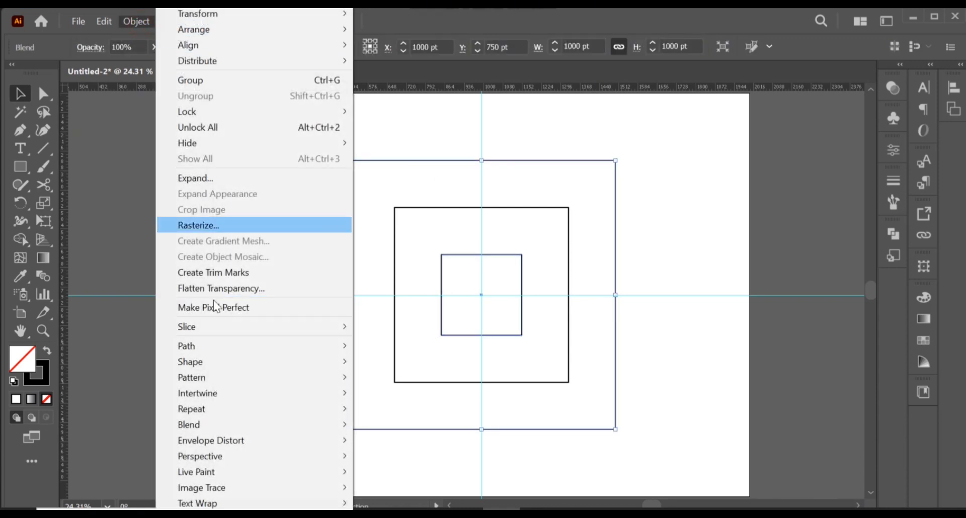
mouse_move(210, 420)
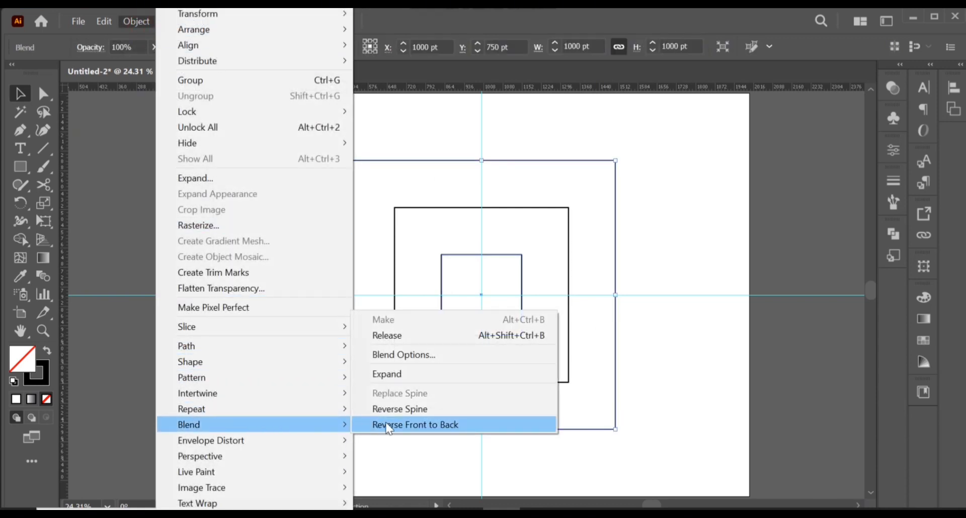
left_click(389, 355)
left_click(541, 159)
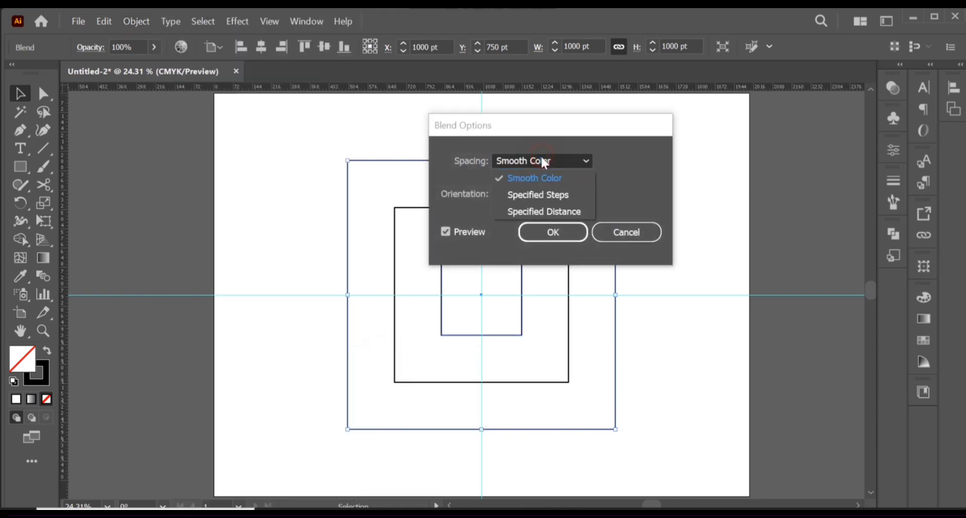
left_click(545, 193)
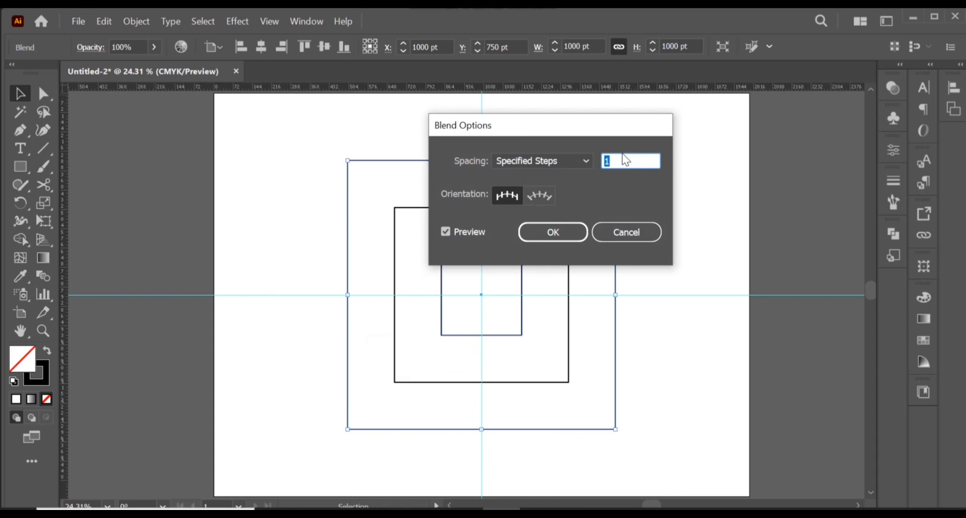
key("Up")
key("Up")
key("Up")
key("Up")
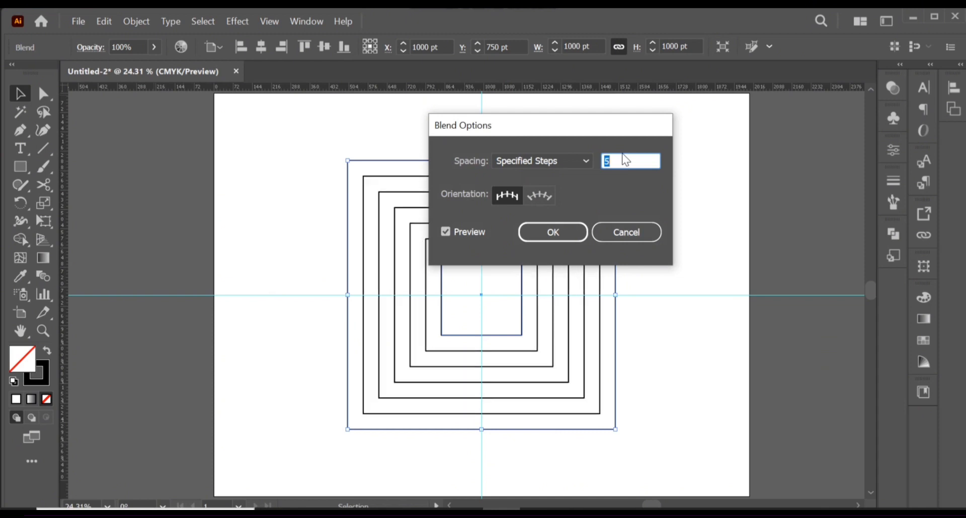
key("Down")
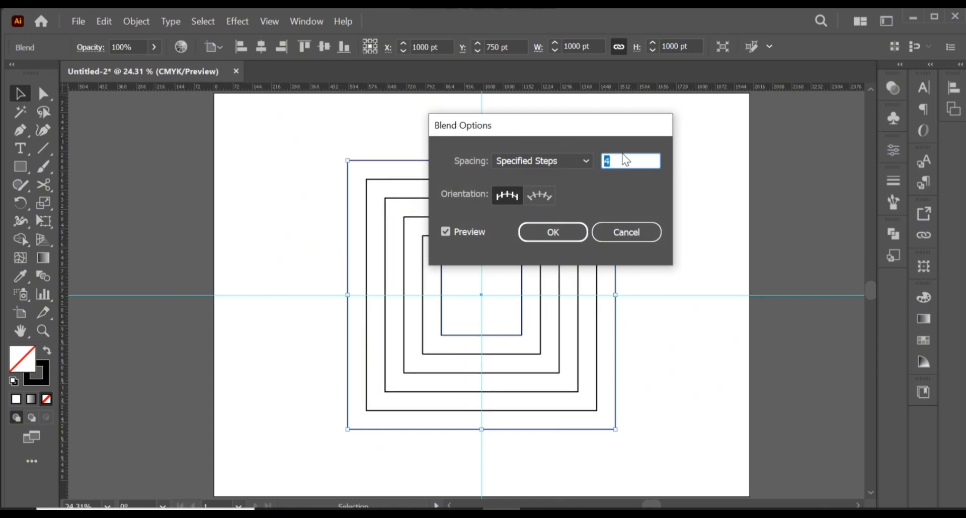
left_click(536, 239)
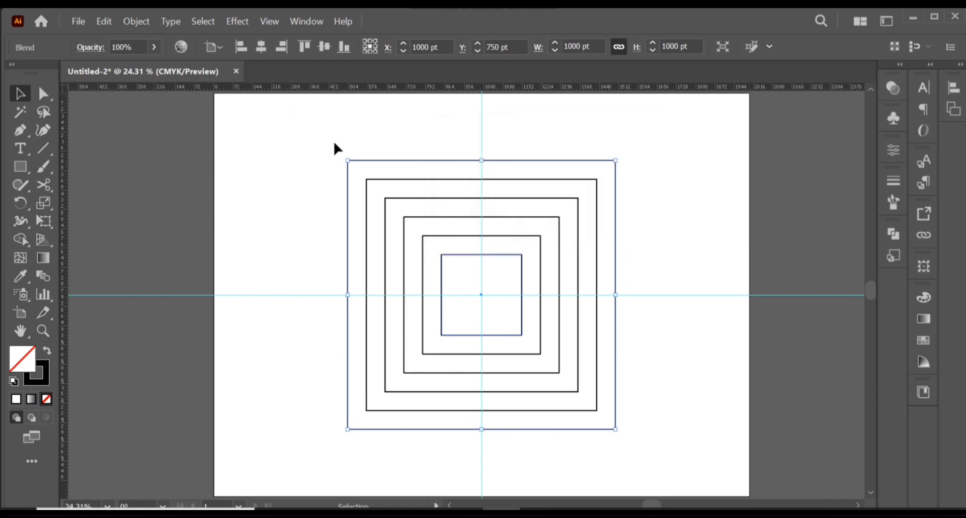
Expand the blend into paths, ungroup the resulting squares and deselect them
left_click(136, 21)
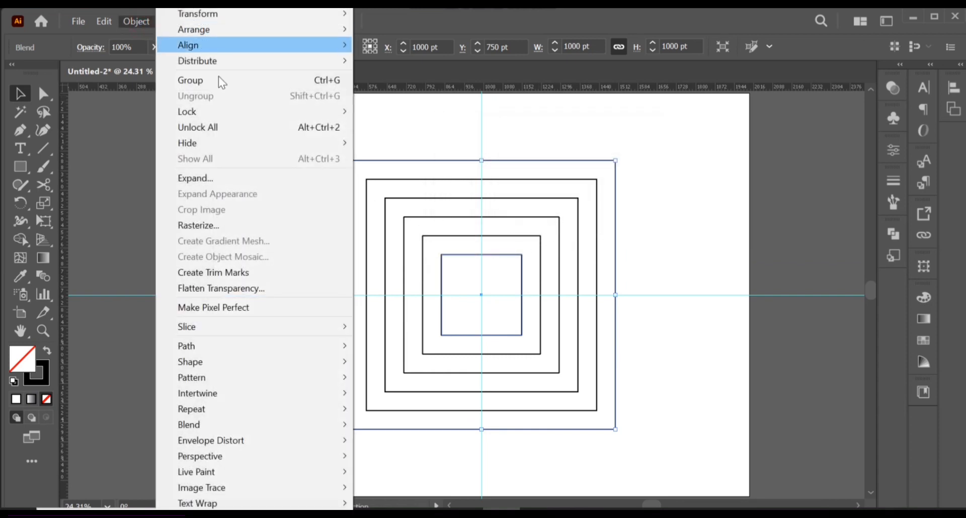
left_click(259, 181)
left_click(449, 342)
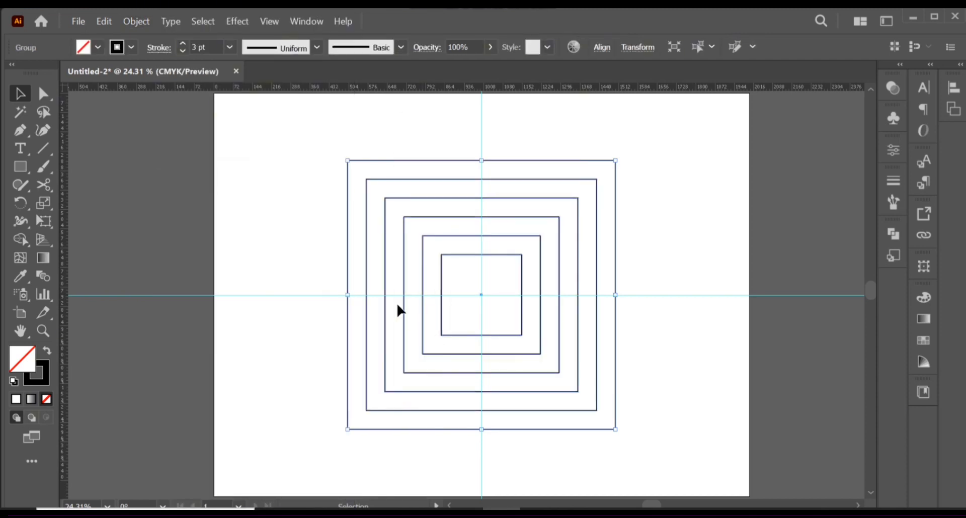
left_click(327, 140)
left_click_drag(328, 139, 595, 342)
right_click(540, 252)
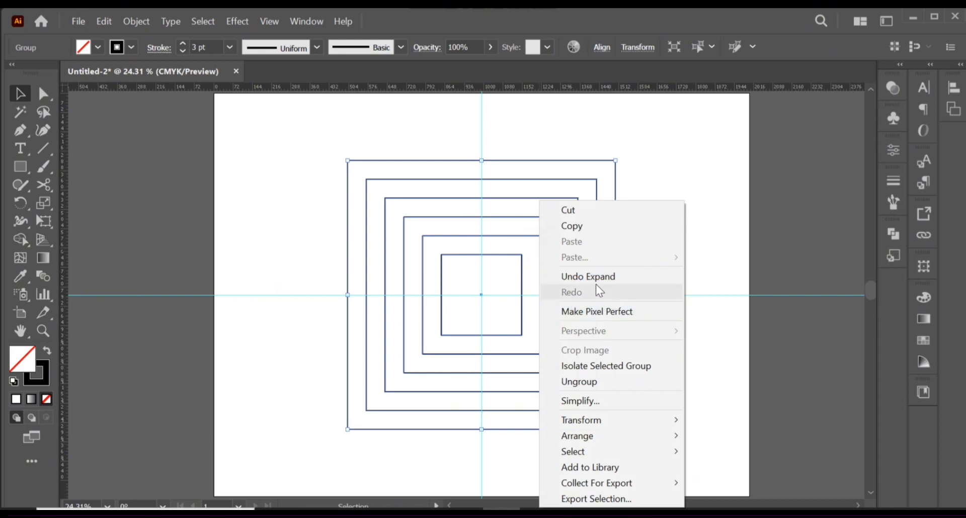
left_click(584, 383)
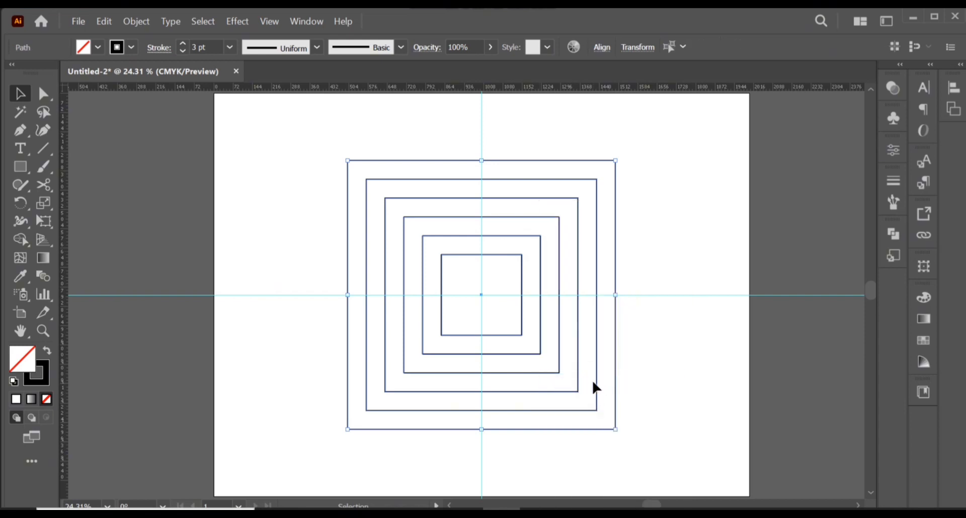
left_click(692, 331)
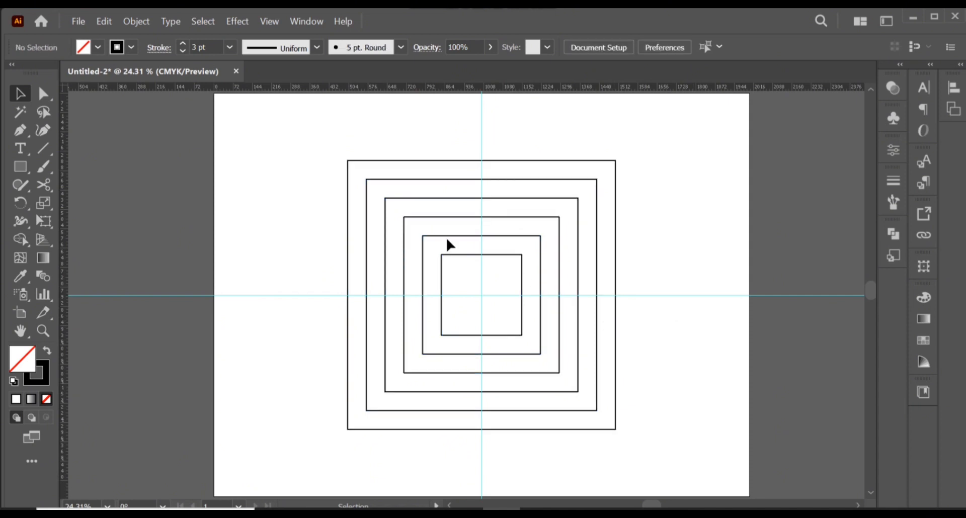
Copy the second square from the centre in front and stretch the copy's top edge up to the outermost square's top edge
scroll(449, 244, "up", 2)
left_click(458, 223)
left_click(104, 19)
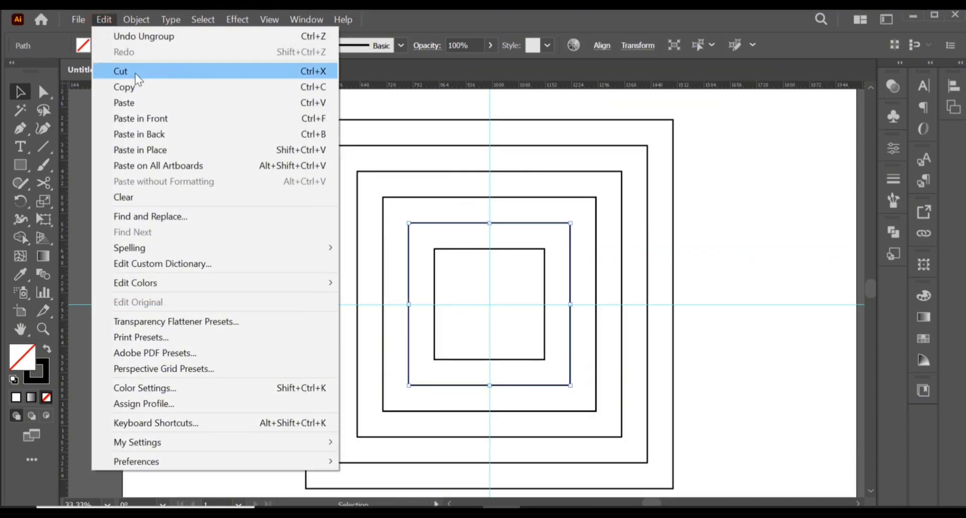
left_click(126, 87)
left_click(95, 21)
left_click(137, 119)
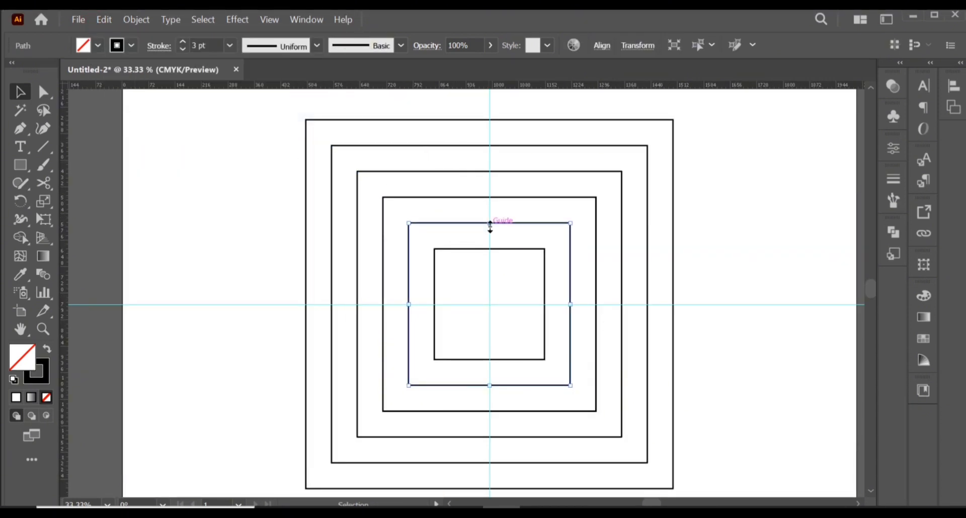
left_click_drag(489, 224, 488, 120)
Round the stretched copy's top-left corner to a radius of about 140 pt and deselect it
left_click(43, 91)
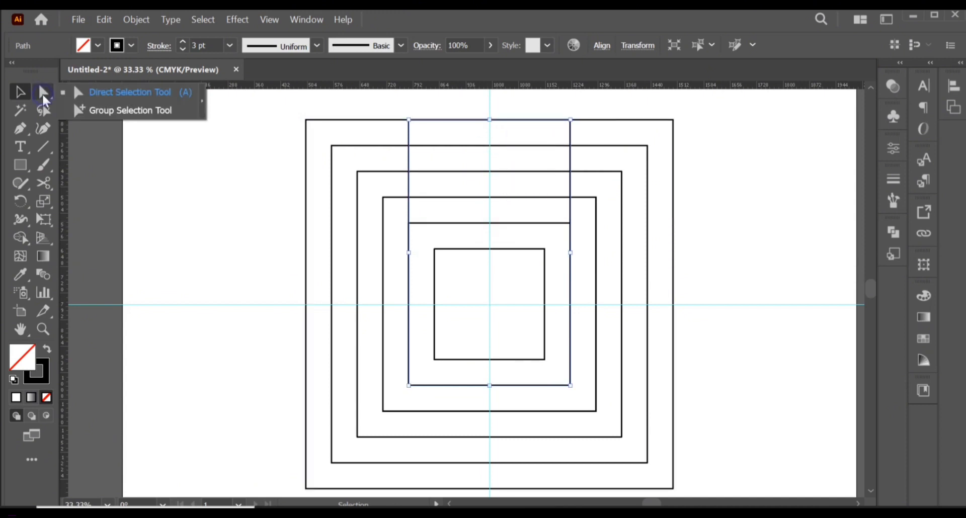
left_click(294, 123)
left_click(409, 127)
left_click_drag(419, 135, 461, 172)
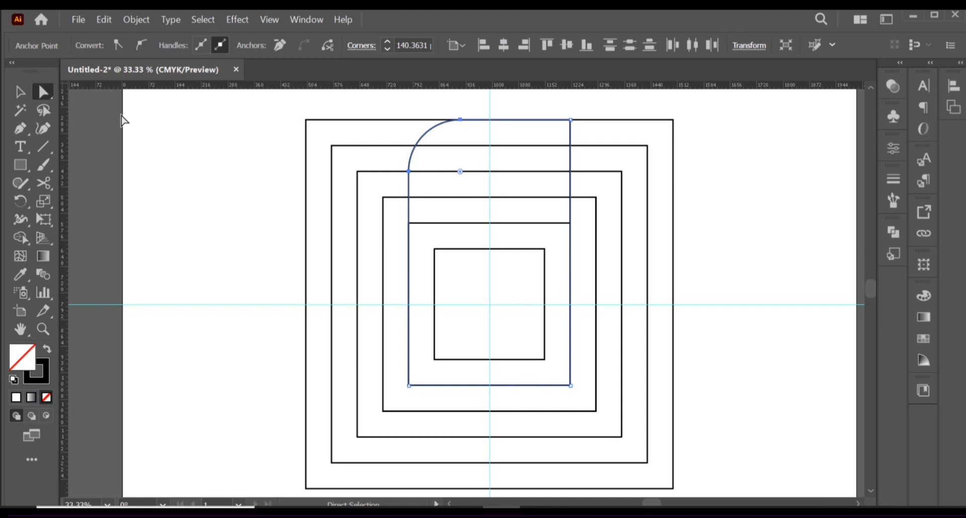
left_click(22, 92)
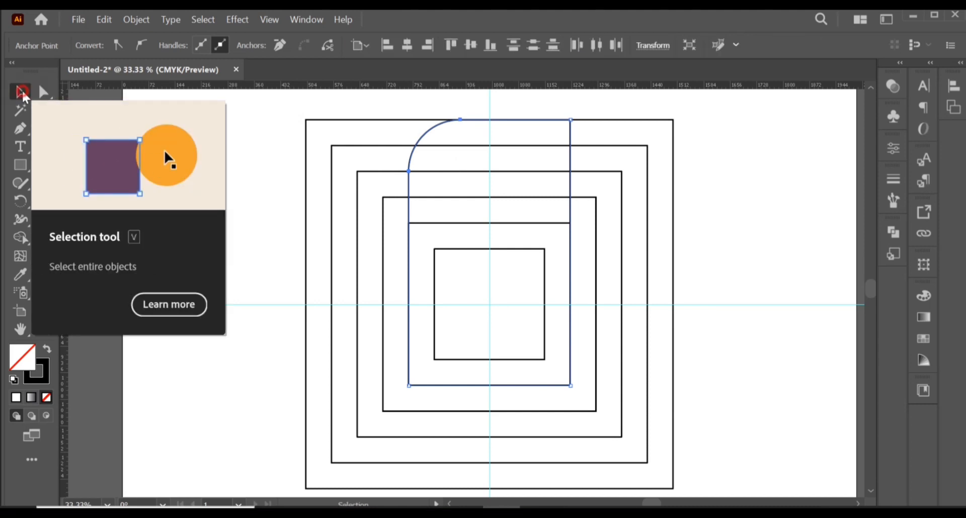
left_click(252, 108)
Paste another copy of the second square from the centre in front and stretch its top edge up to the second-largest square's top edge
left_click(440, 225)
left_click(104, 19)
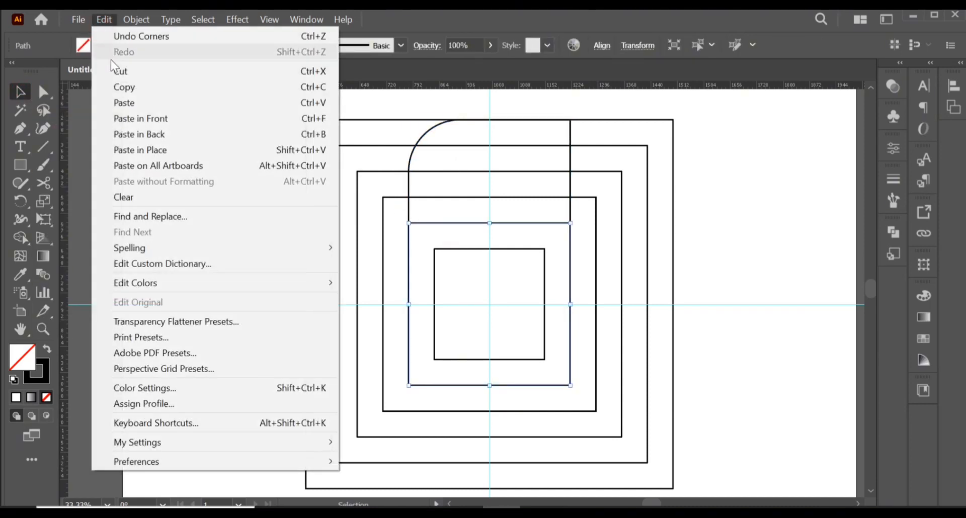
left_click(141, 119)
left_click_drag(489, 223, 489, 146)
Round the top-left corner of the shorter stretched copy to a radius of about 74 pt and deselect it
key("a")
left_click(421, 153)
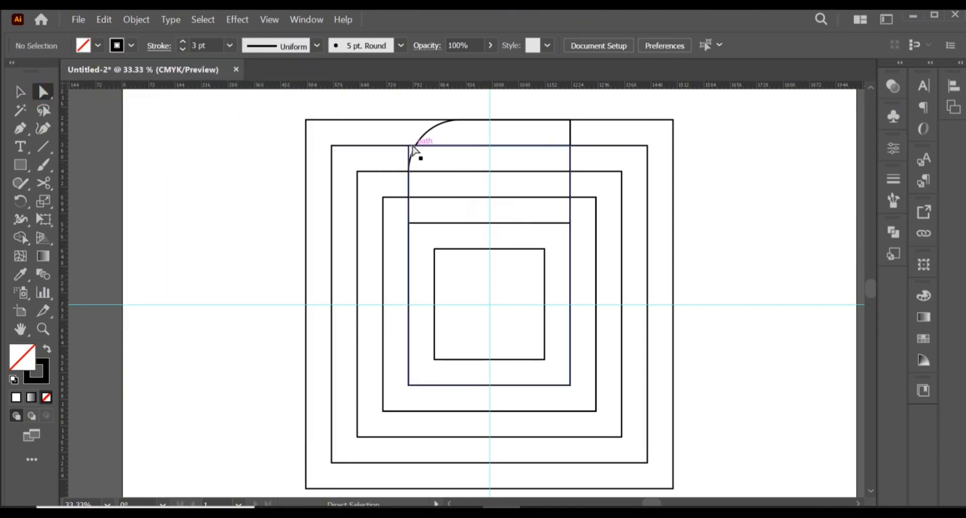
left_click(409, 146)
left_click_drag(415, 152, 436, 179)
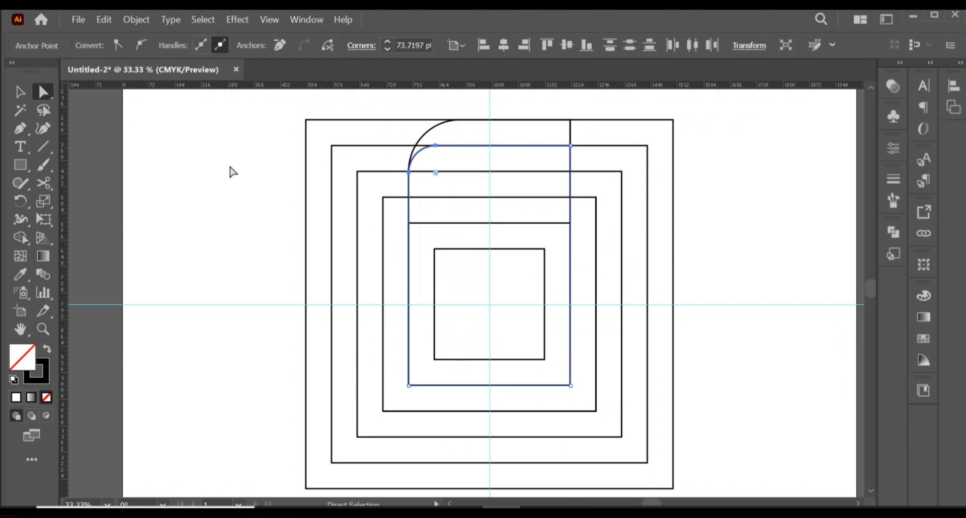
left_click(233, 172)
left_click(20, 91)
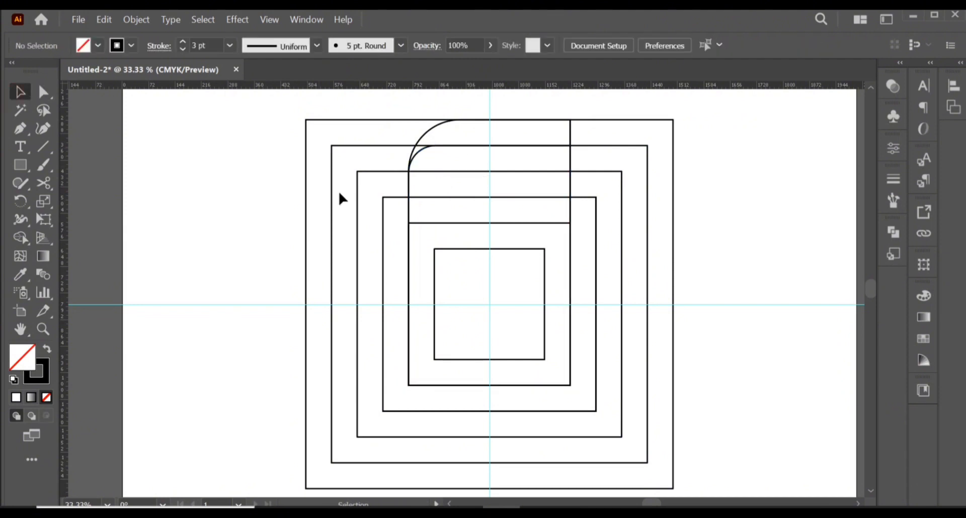
Copy the third square from the centre in front and stretch the copy's left edge to the next larger square's left edge
left_click(383, 220)
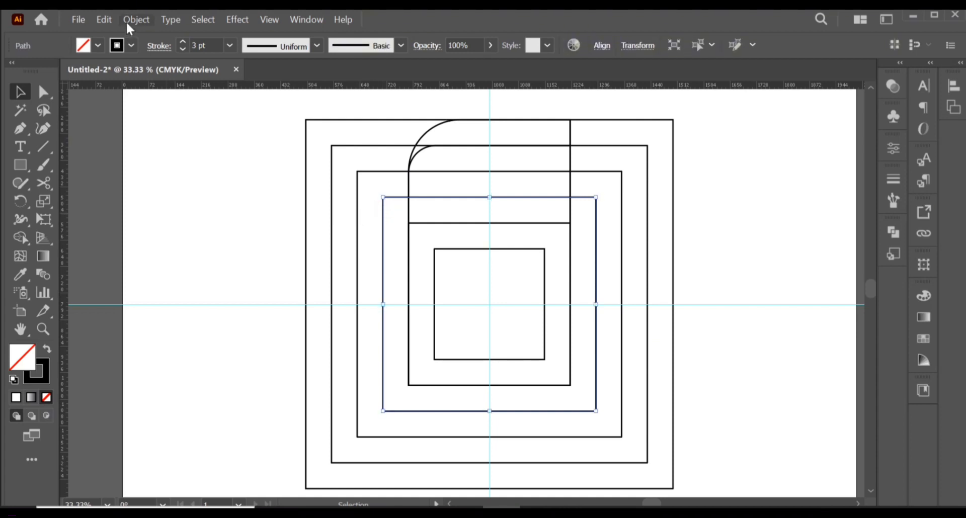
left_click(103, 19)
left_click(121, 86)
left_click(106, 20)
left_click(144, 114)
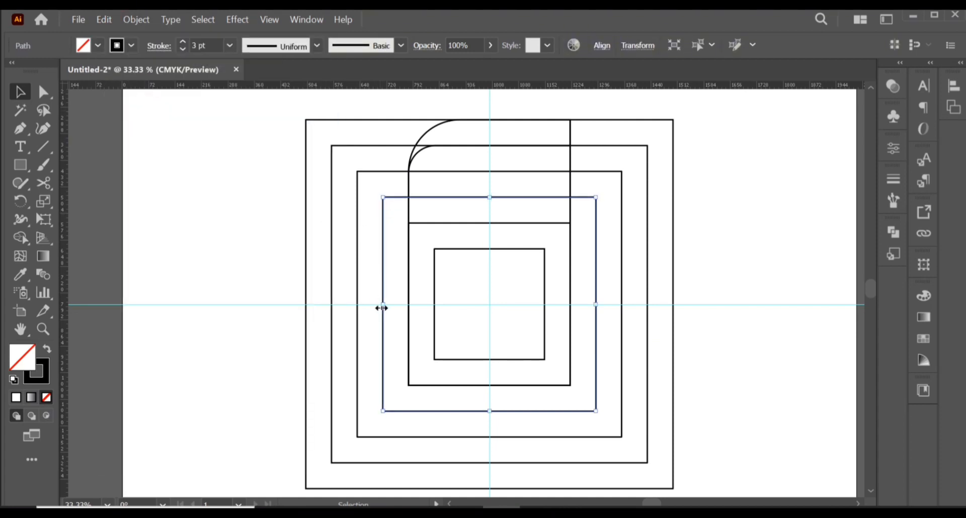
left_click_drag(381, 308, 357, 305)
Round the top-left corner of the widened copy to a radius of about 68 pt and deselect it
left_click(43, 91)
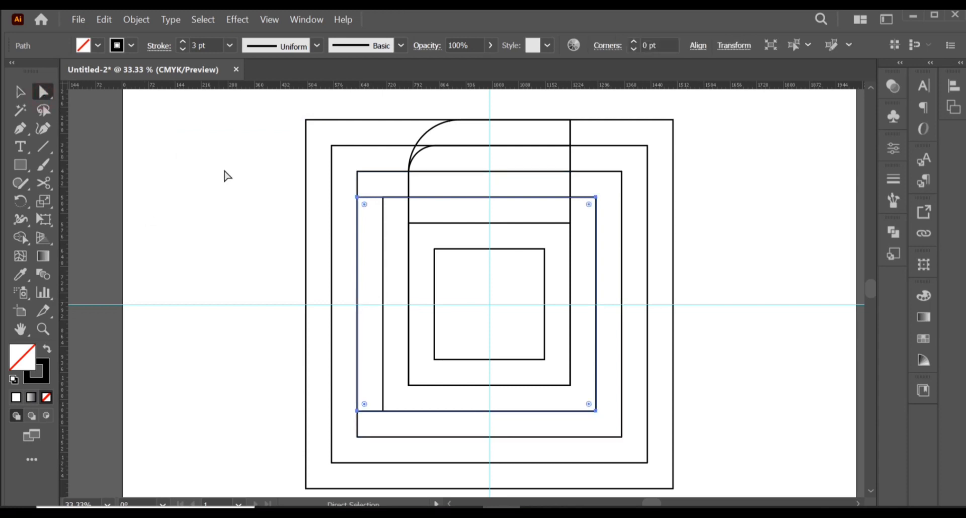
left_click(227, 176)
left_click(358, 197)
left_click_drag(365, 205, 376, 233)
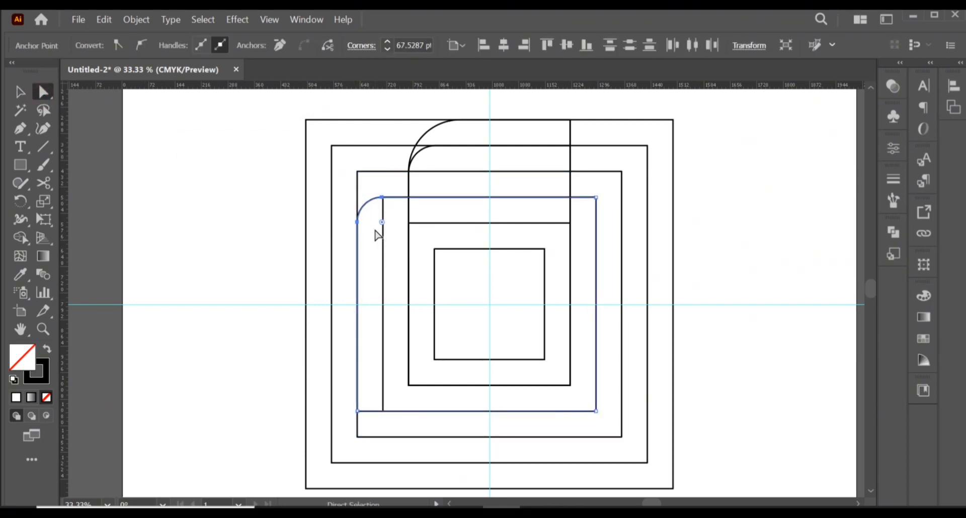
left_click(221, 186)
Paste a copy of the fourth square from the centre directly in front of it
key("v")
left_click(381, 174)
left_click(104, 19)
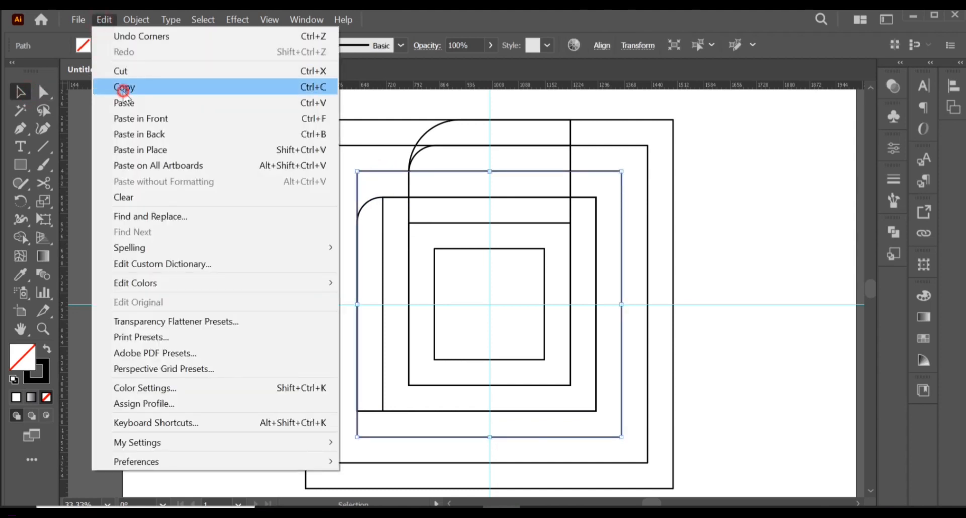
left_click(109, 87)
left_click(104, 19)
left_click(151, 119)
Round the top-left corner of the fourth square's copy to a radius of about 135 pt and deselect it
left_click(43, 95)
left_click(293, 144)
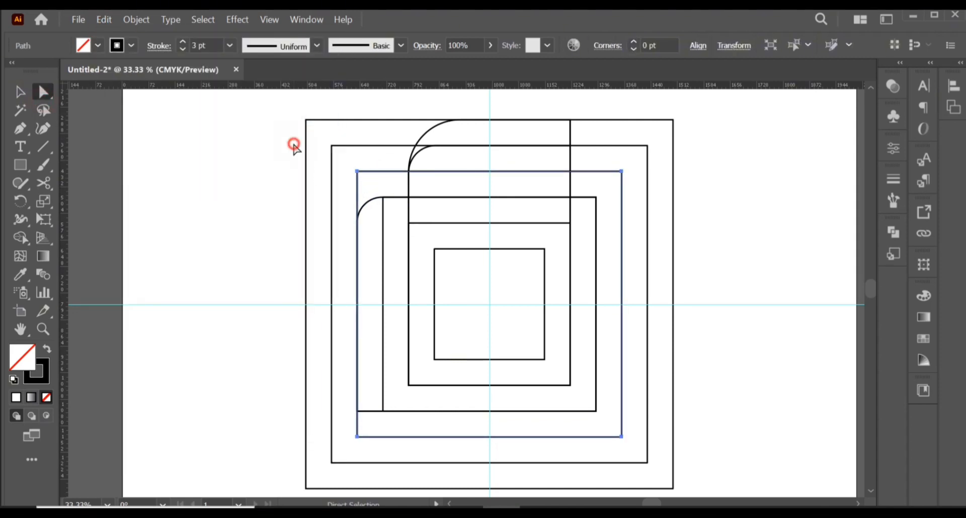
left_click(358, 171)
left_click_drag(364, 179, 395, 241)
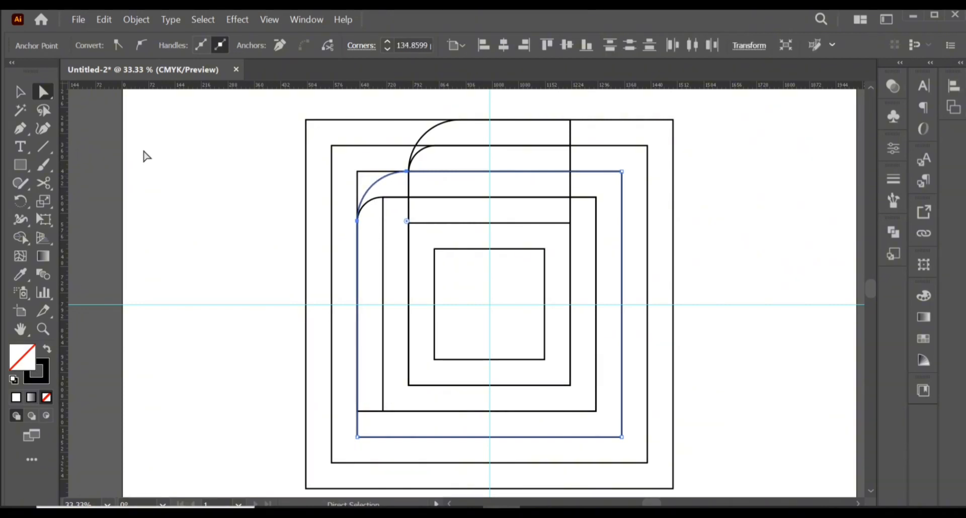
left_click(19, 91)
left_click(233, 173)
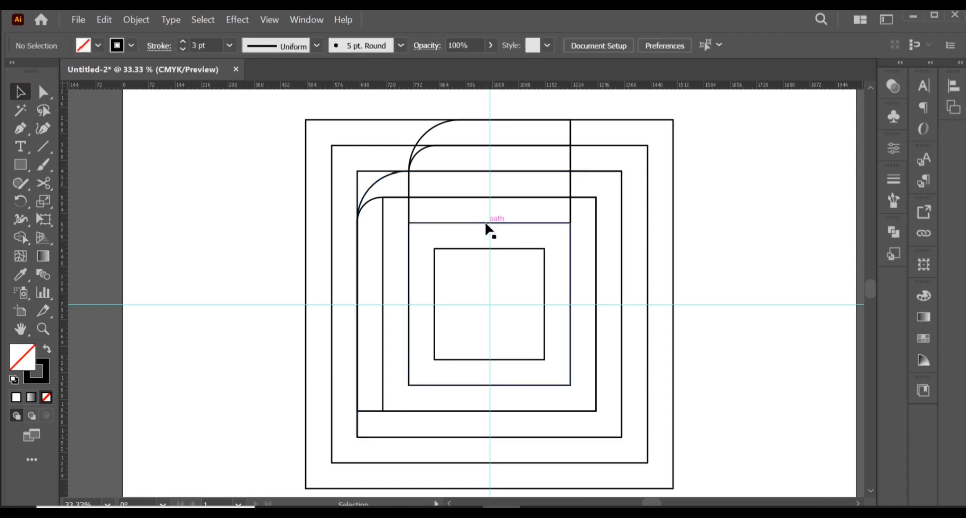
Copy the innermost square in front and stretch the copy's top edge up to the outermost square's top edge
left_click(486, 226)
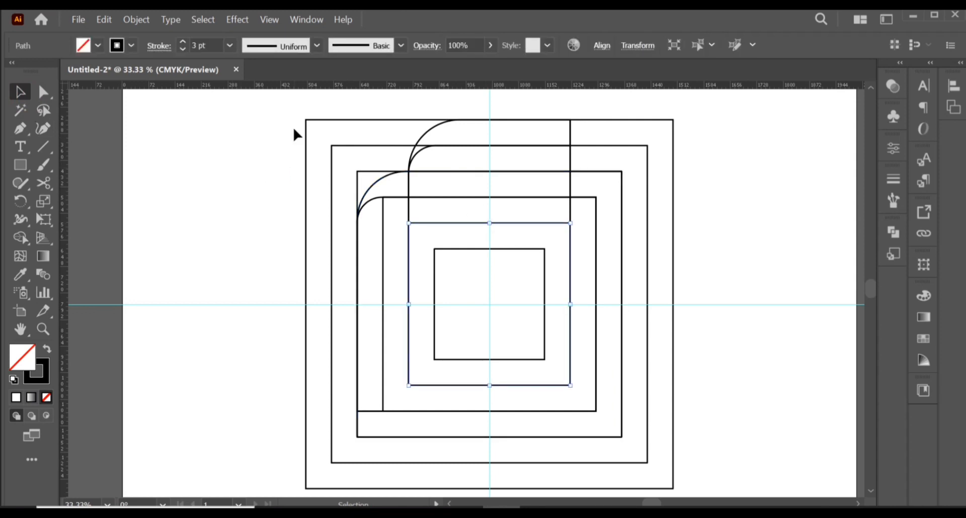
left_click(464, 249)
left_click(104, 19)
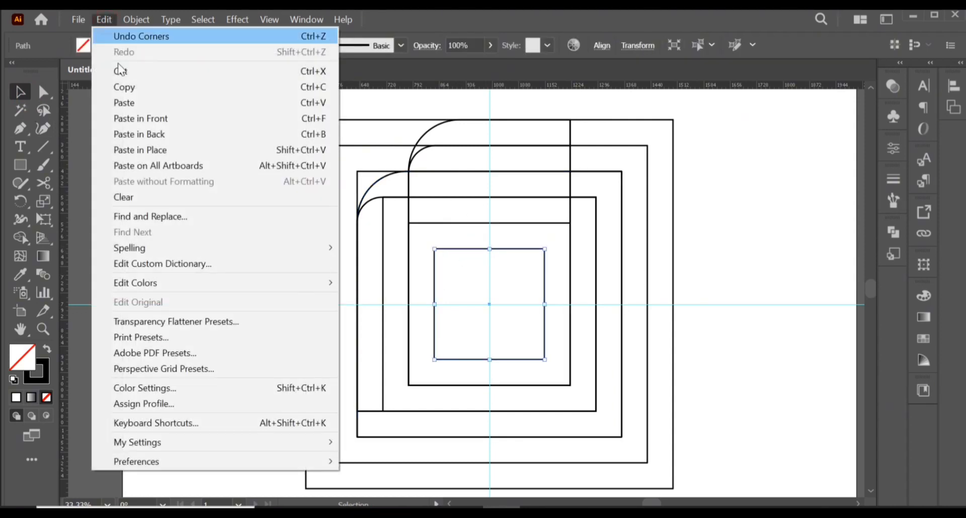
left_click(126, 86)
left_click(104, 19)
left_click(137, 118)
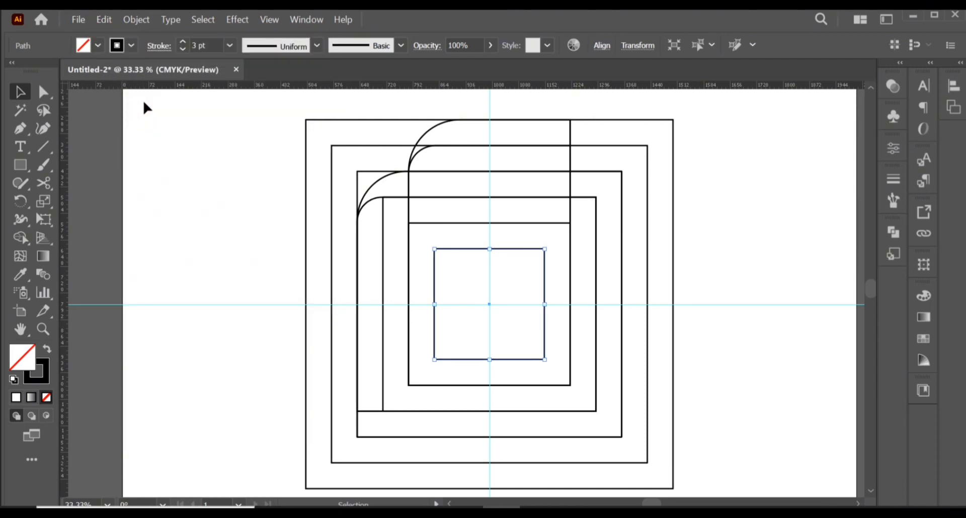
left_click_drag(490, 249, 490, 119)
Duplicate the tall innermost rectangle in front and stretch the duplicate's right edge to the outermost square's right edge
left_click(105, 19)
left_click(105, 19)
left_click(104, 19)
left_click(136, 117)
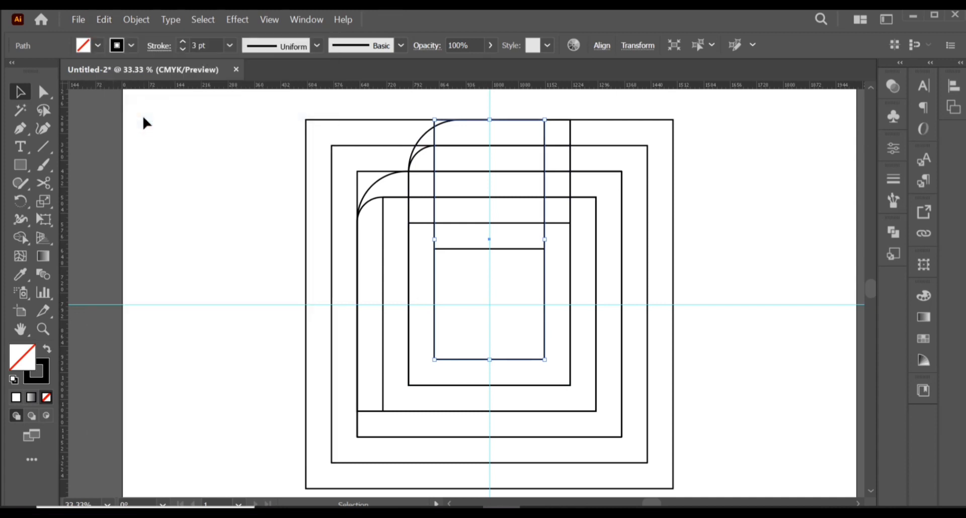
left_click_drag(546, 239, 673, 241)
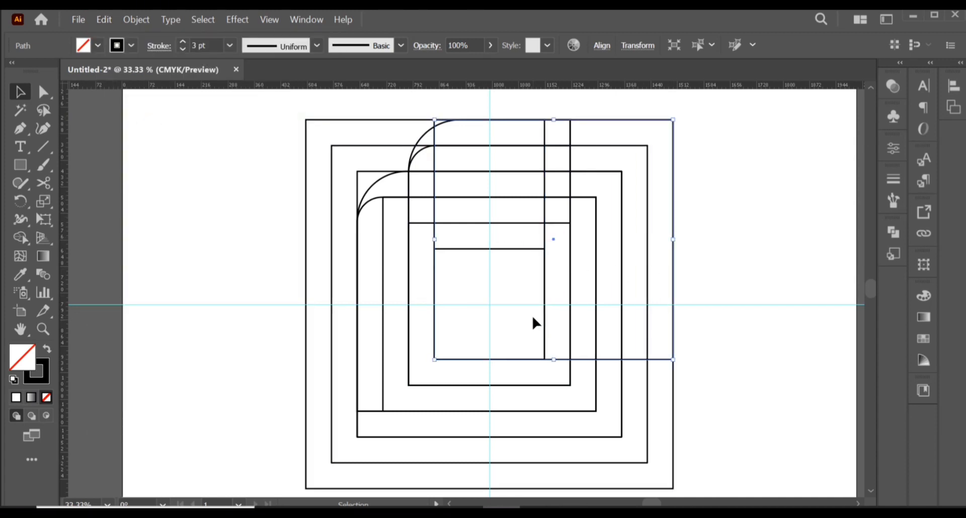
Duplicate the lower of the two tall rounded-corner rectangles in front and stretch the duplicate's left edge to the outermost square's left edge
left_click(410, 386)
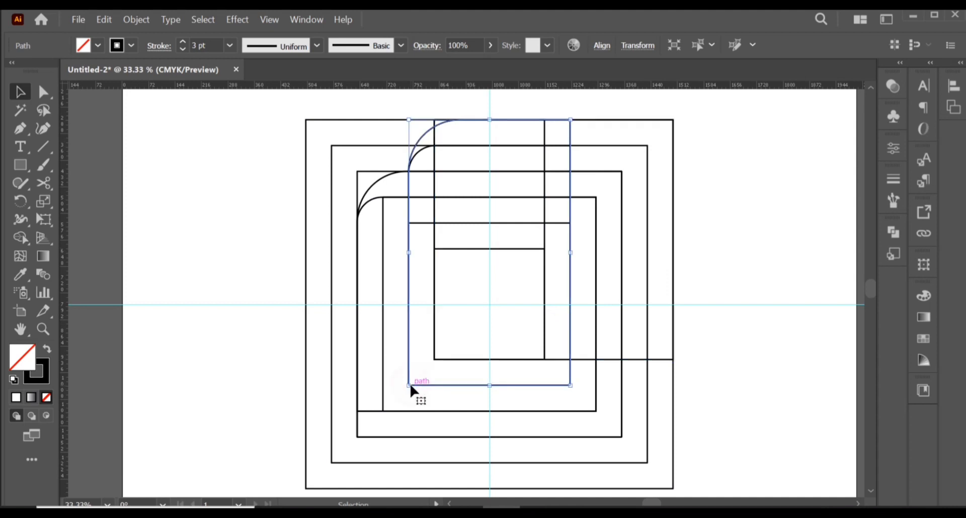
left_click(423, 156)
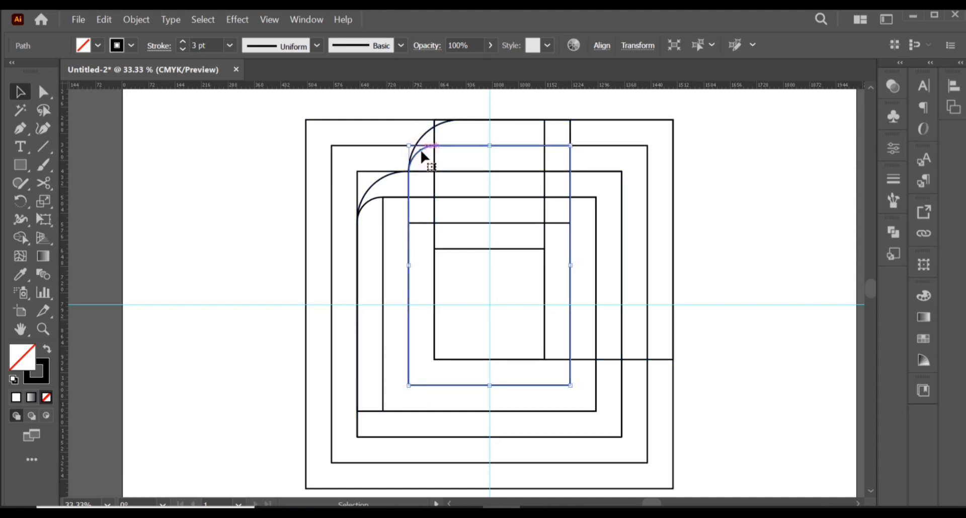
left_click(116, 20)
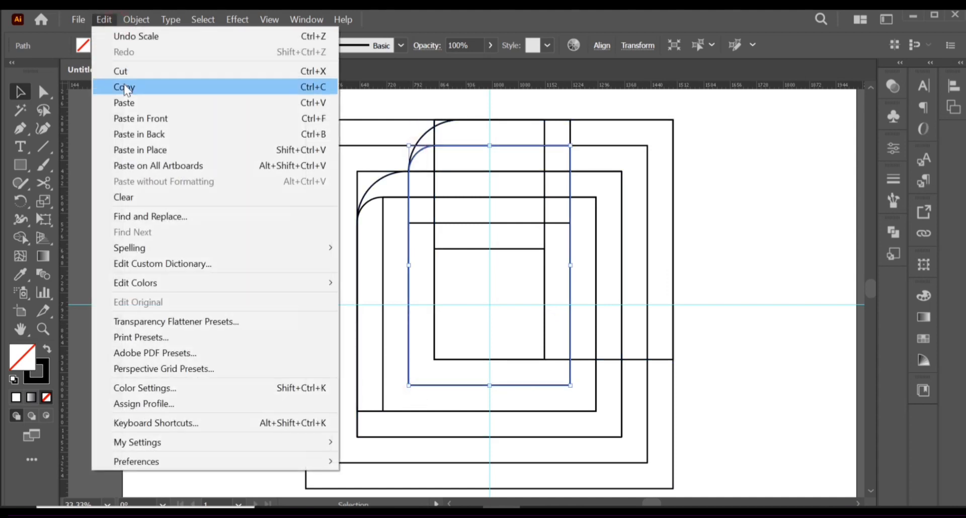
left_click(132, 86)
left_click(106, 22)
left_click(132, 119)
left_click_drag(408, 266, 306, 266)
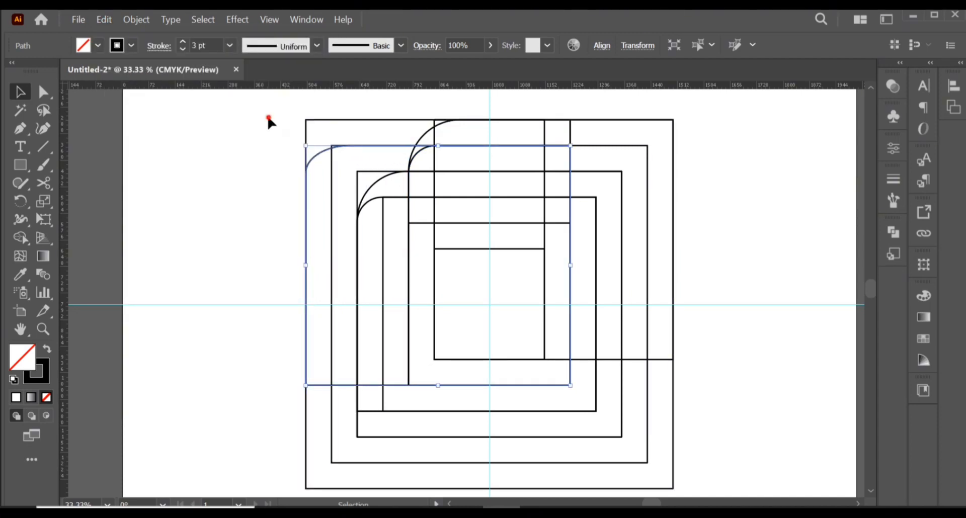
Select all the line shapes, activate the Shape Builder tool and set the fill to black
left_click_drag(269, 112, 755, 447)
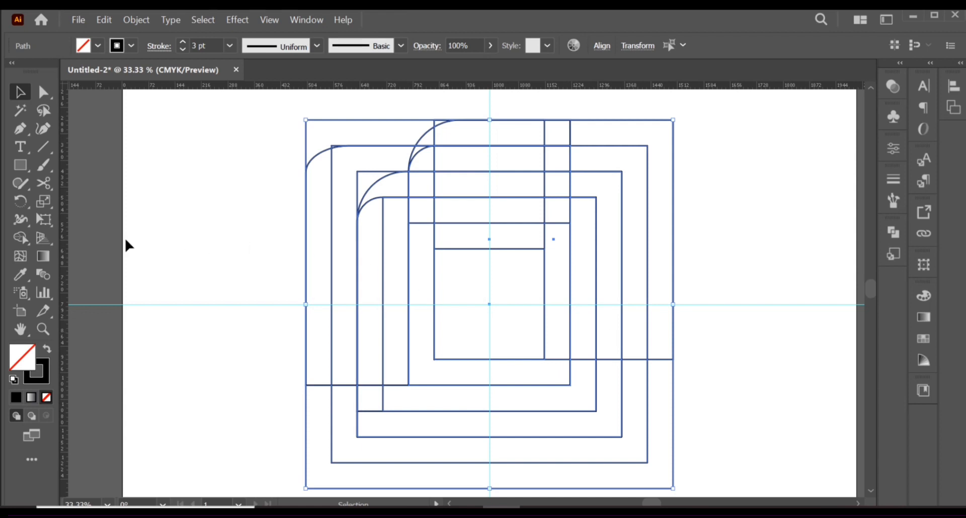
left_click(20, 237)
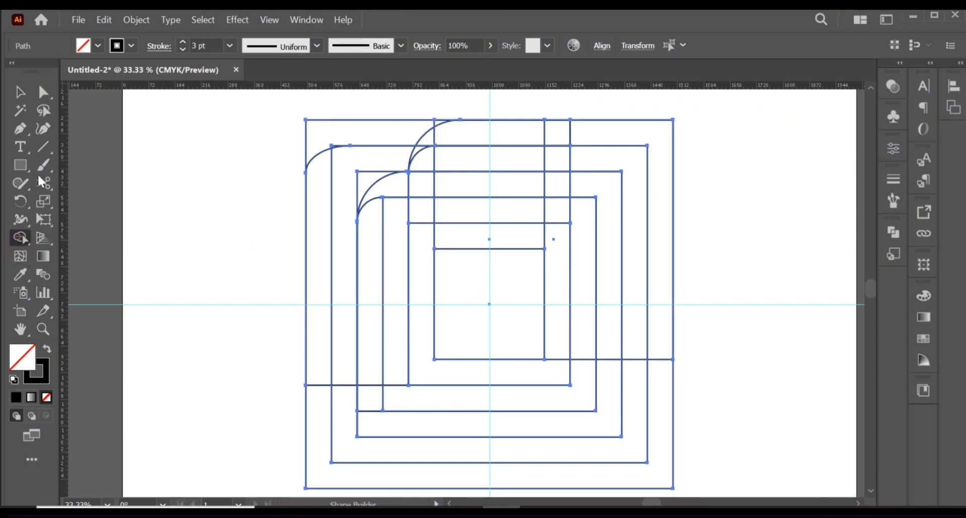
key("ctrl+shift+a")
left_click(97, 46)
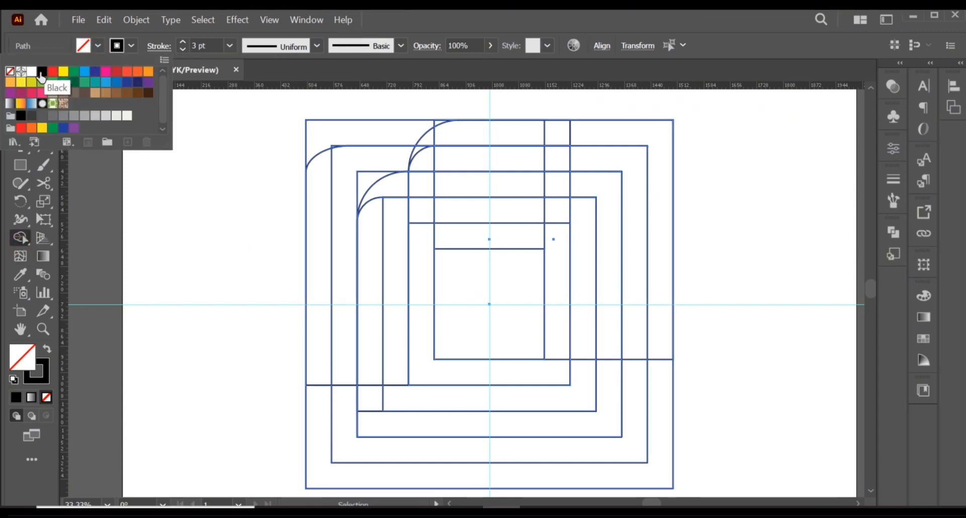
left_click(41, 73)
left_click(97, 48)
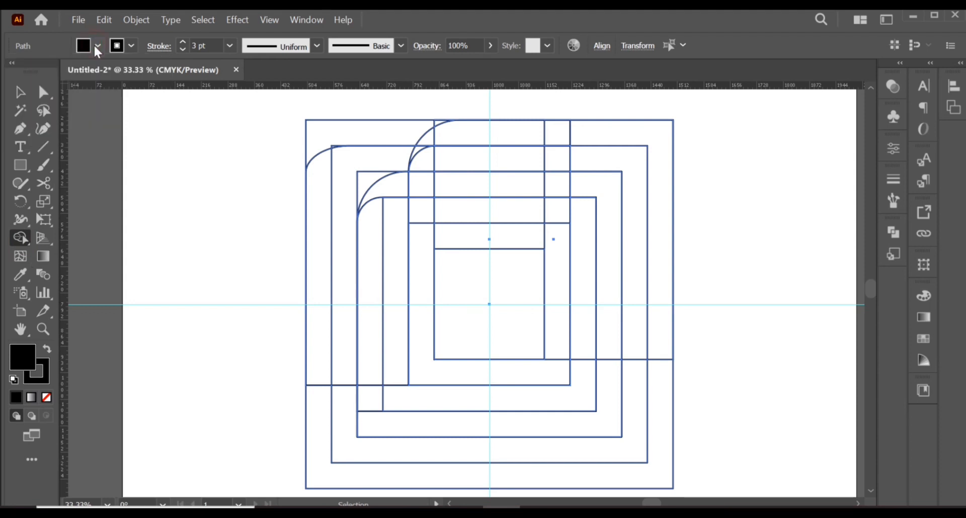
key("ctrl+a")
Merge the two upper curved bands and the vertical strip on their right into one black shape with Shape Builder
left_click_drag(418, 156, 438, 136)
mouse_move(526, 135)
left_mouse_down()
mouse_move(557, 130)
mouse_move(566, 280)
left_mouse_up()
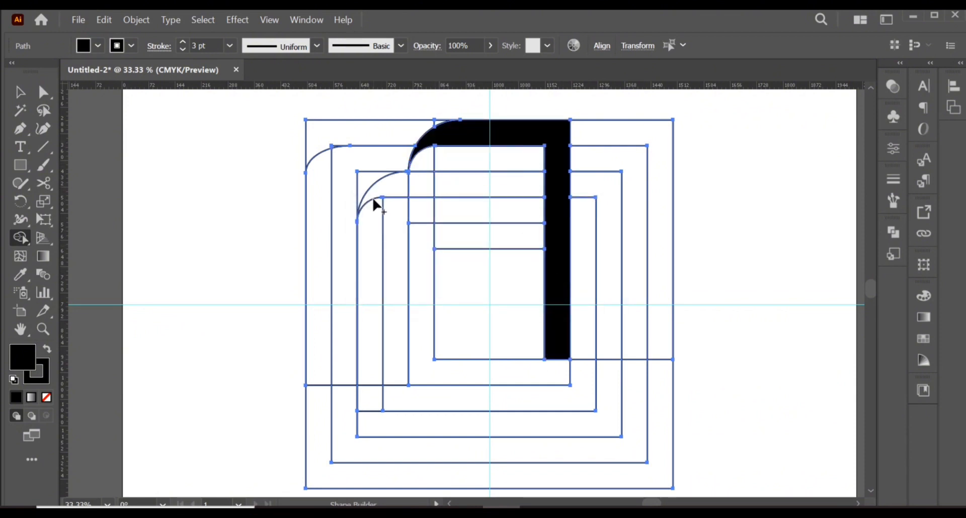
left_click_drag(388, 189, 554, 194)
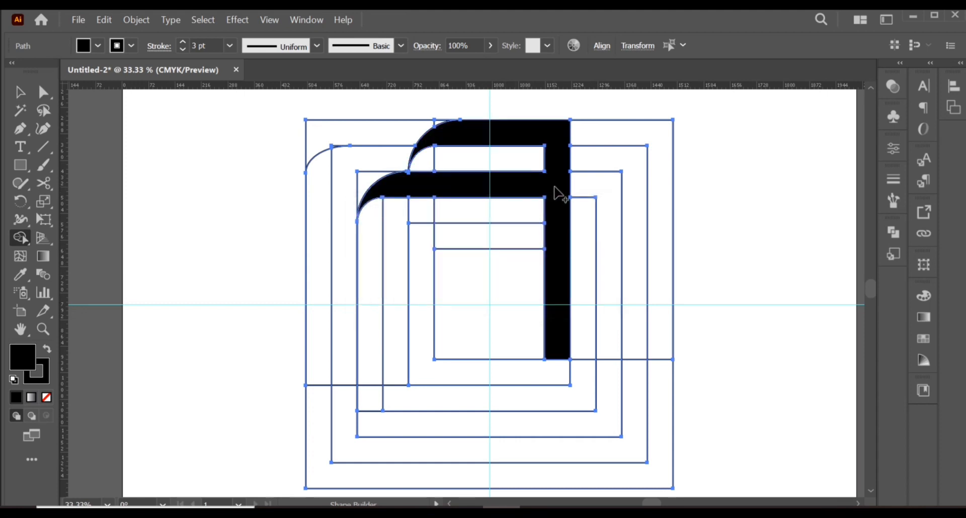
Fill the rectangular strips beneath both curved bands as separate black shapes and deselect everything
left_click(507, 216)
left_click(496, 166)
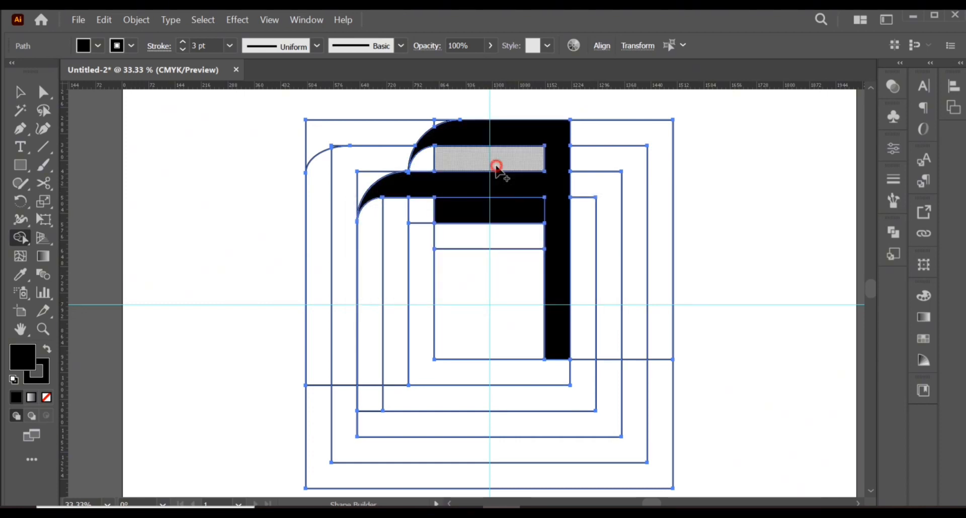
left_click(490, 167)
key("v")
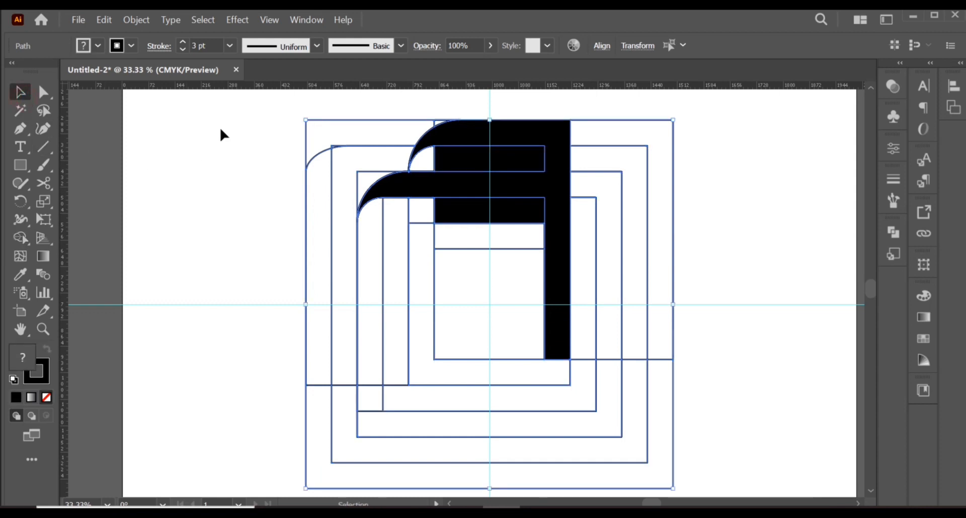
left_click(226, 137)
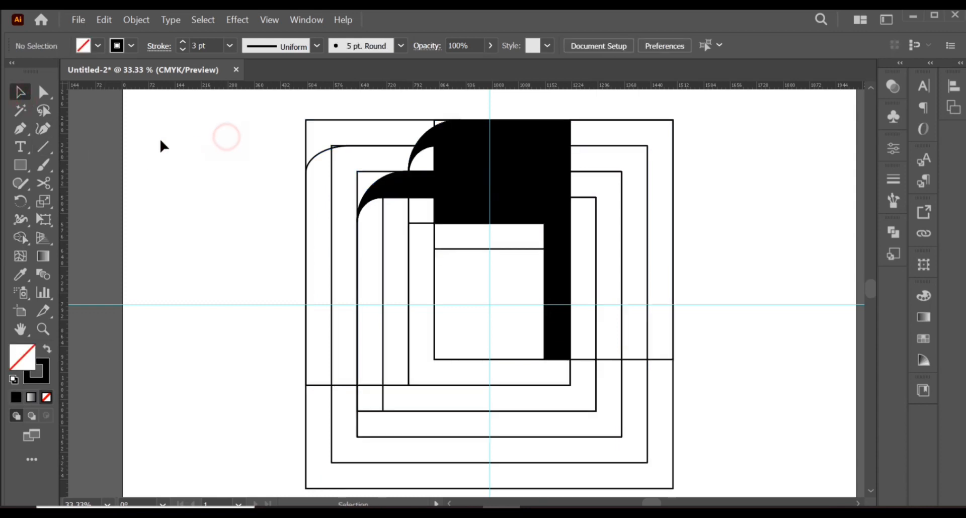
Select all the remaining unfilled outlines with the Magic Wand and delete them, keeping only the black shapes
left_click(306, 145)
key("Delete")
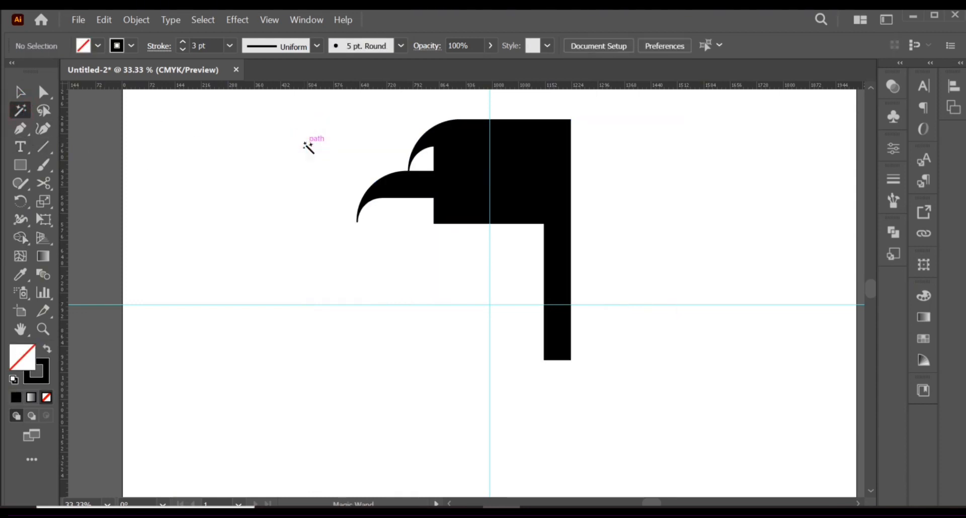
key("v")
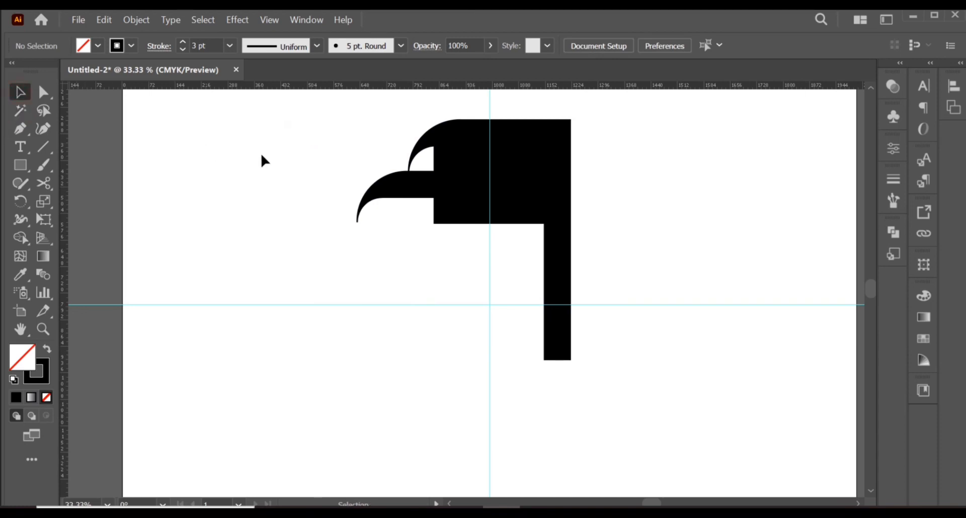
Apply a linear white-to-black gradient fill to the two rectangular strips beneath the curved bands
left_click(483, 164)
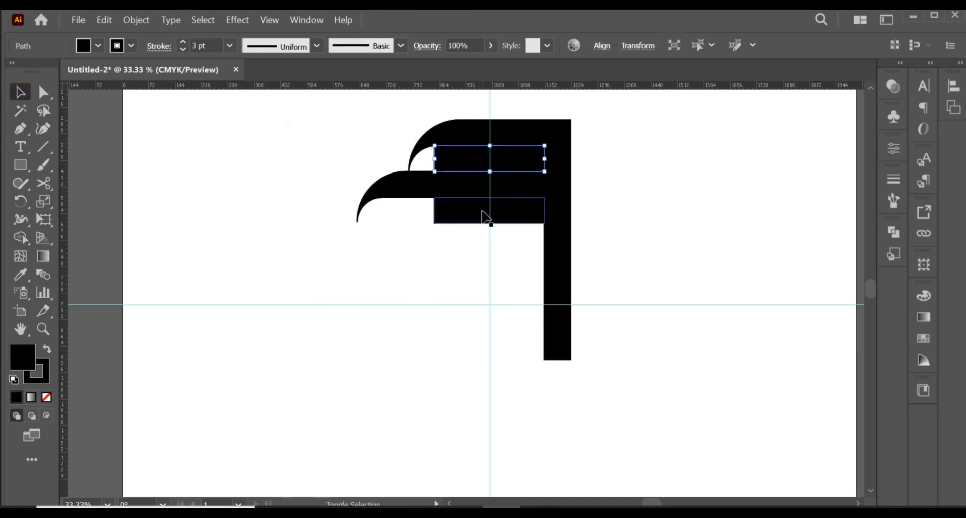
left_click(484, 216, "shift")
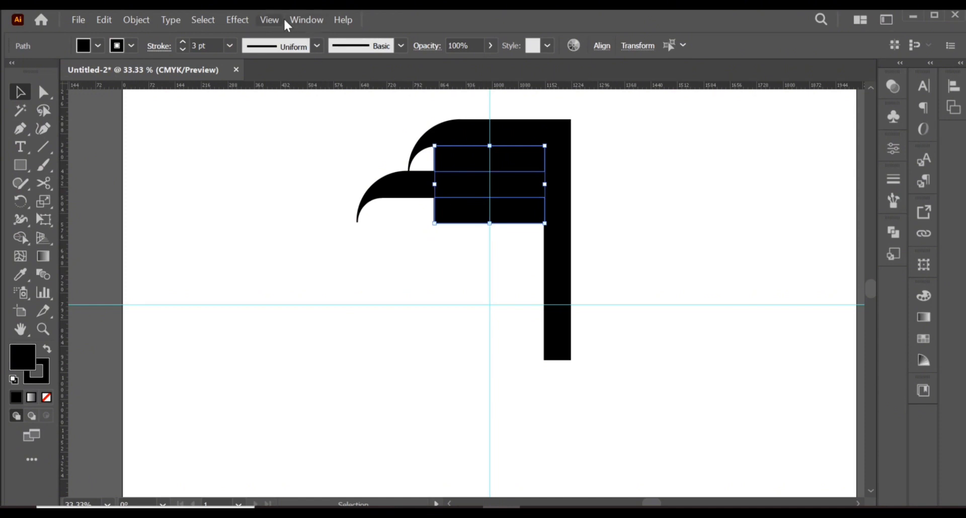
left_click(305, 20)
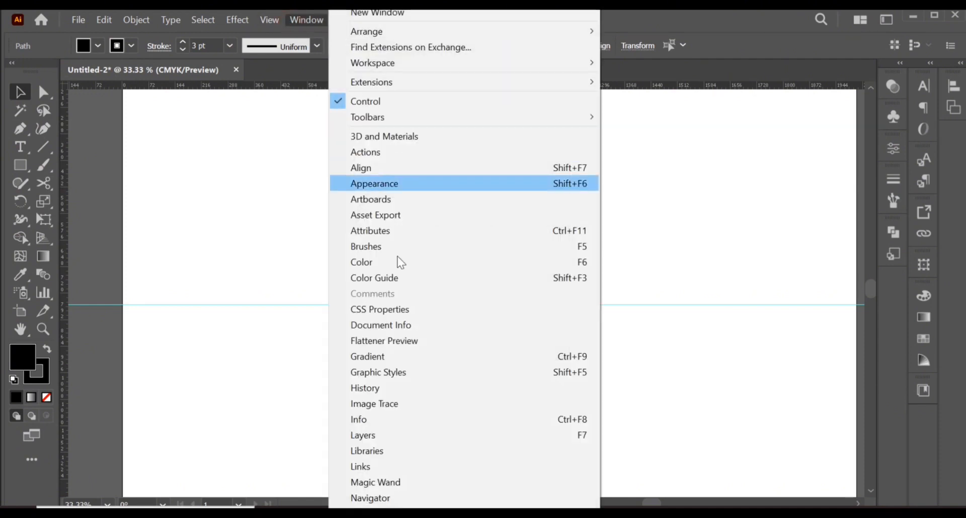
left_click(405, 366)
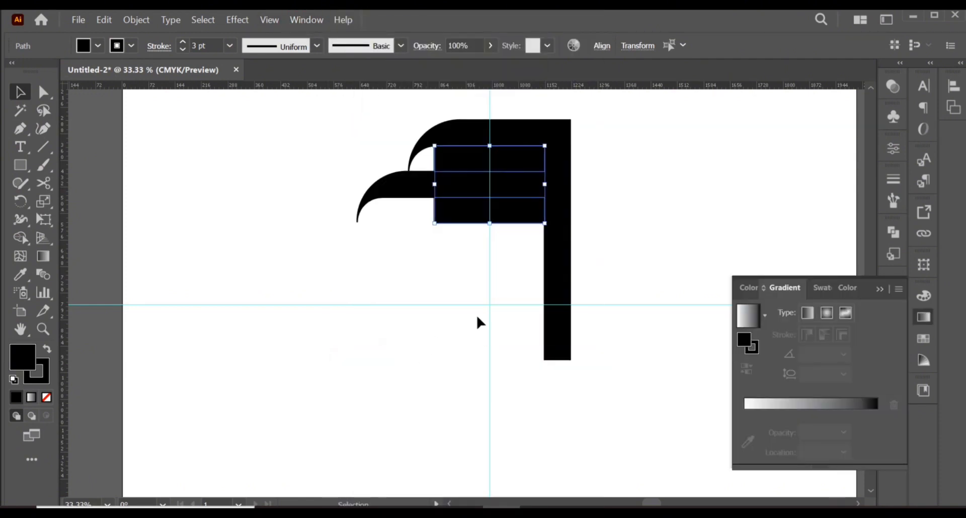
left_click(768, 316)
left_click(733, 347)
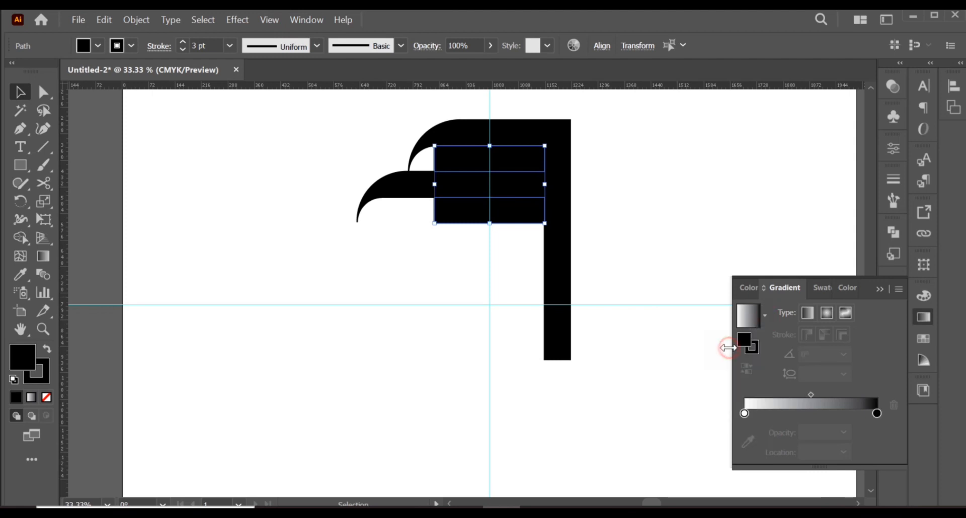
left_click(743, 414)
Set the gradient's white stop to 0% opacity, shift it to a location of about 8% and close the gradient settings
left_click(843, 432)
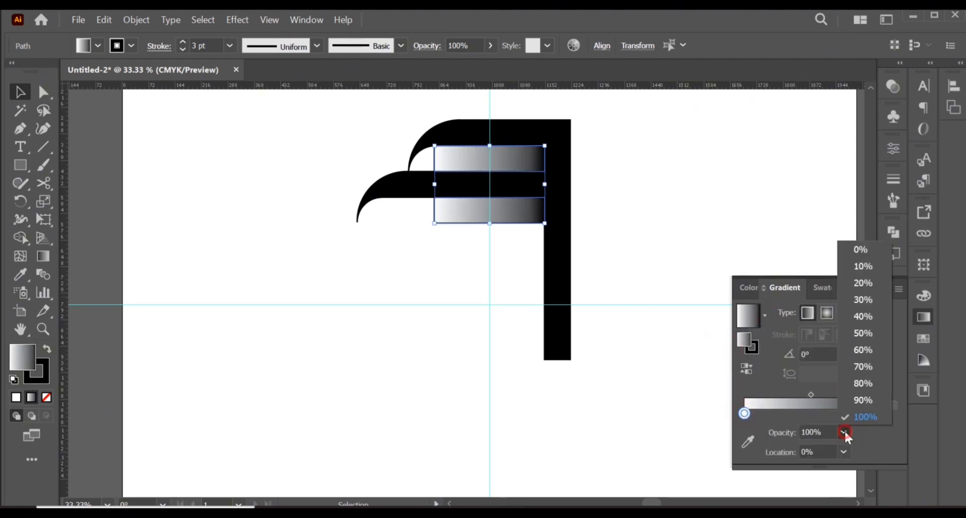
left_click(860, 250)
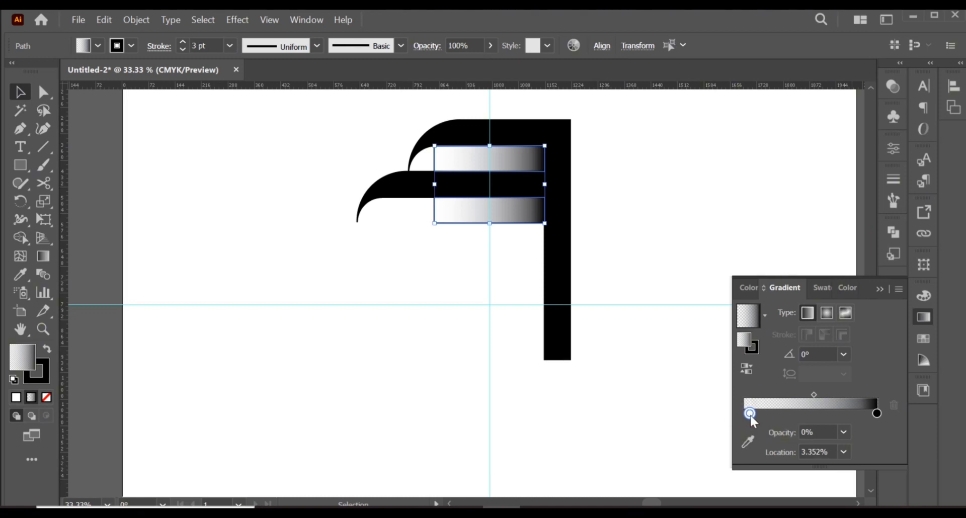
left_click_drag(752, 415, 755, 415)
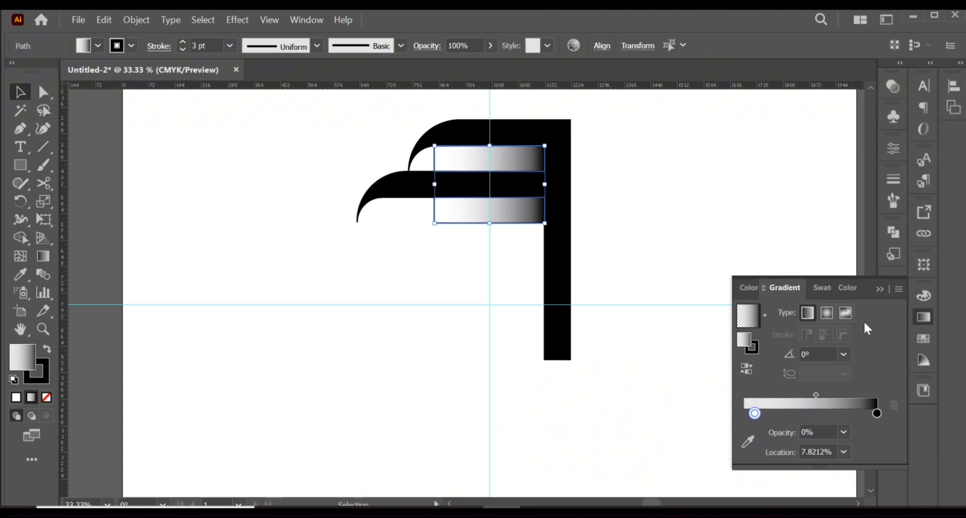
left_click(880, 290)
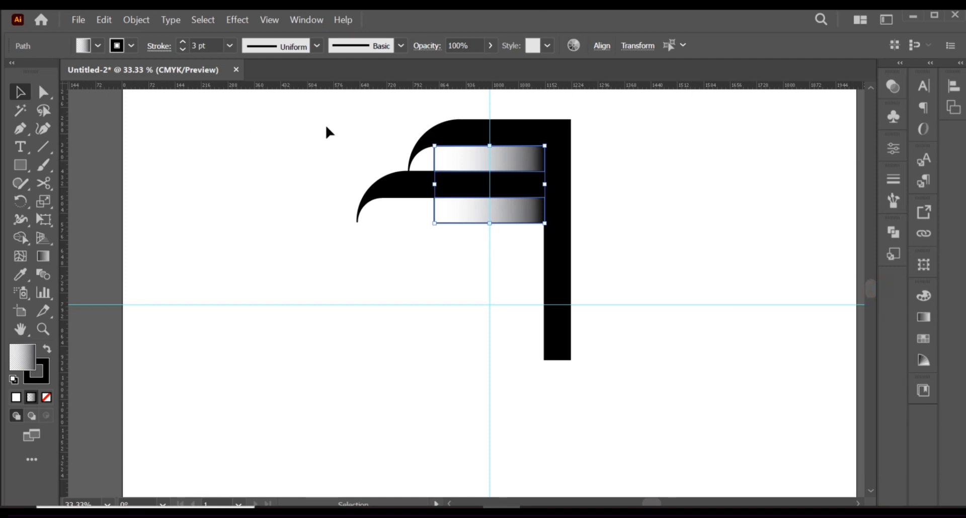
Select the whole shape with its gradient strips, remove the stroke and group the pieces
left_click_drag(324, 119, 600, 353)
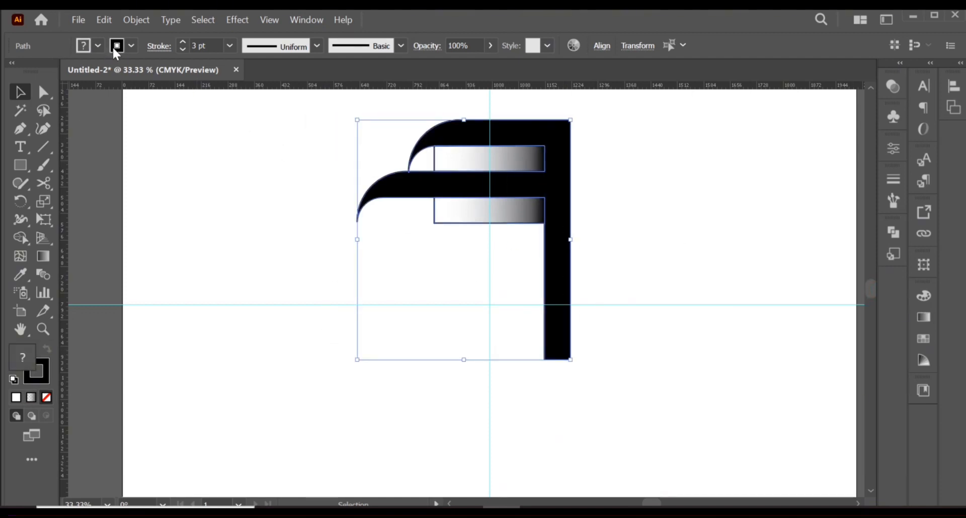
left_click(129, 46)
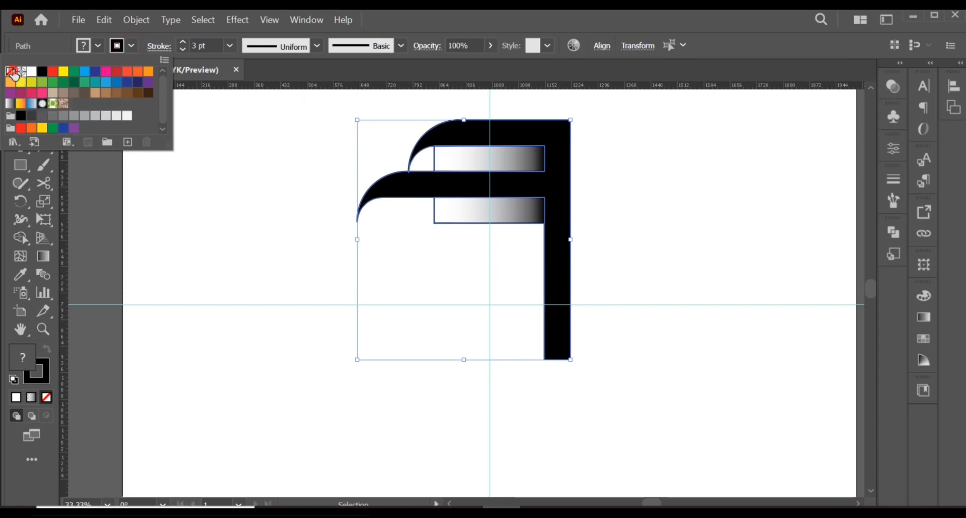
left_click(13, 73)
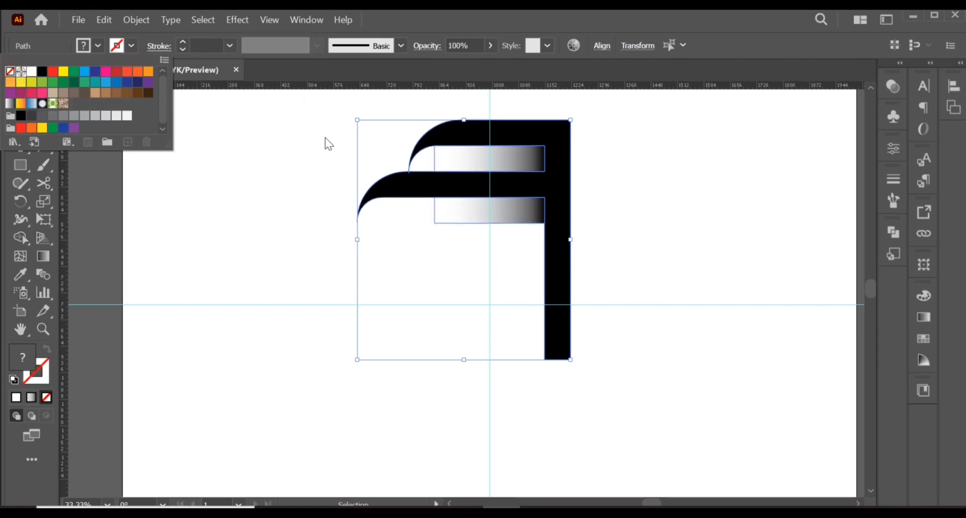
right_click(497, 195)
left_click(554, 301)
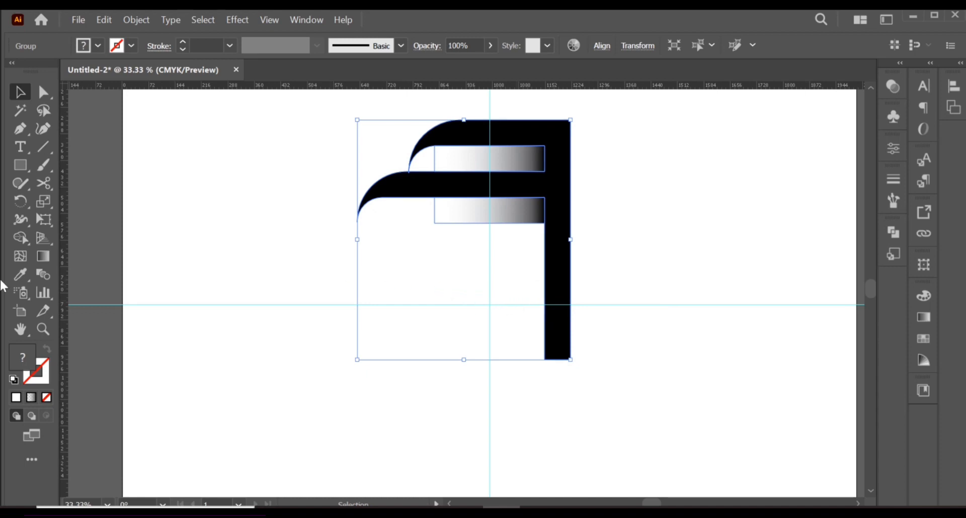
Make a copy of the group rotated 90° and move it down and left until its long bar meets the original's vertical bar
left_click(21, 204)
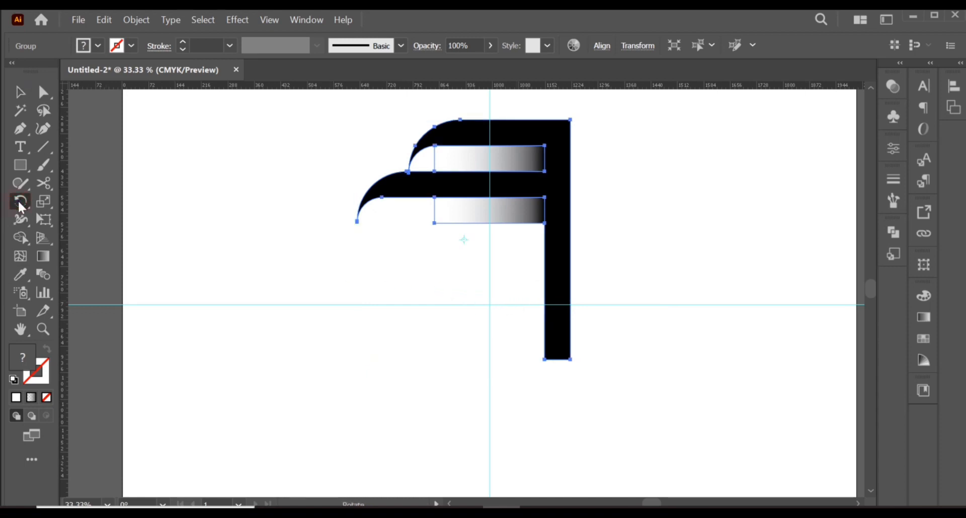
left_click(490, 304)
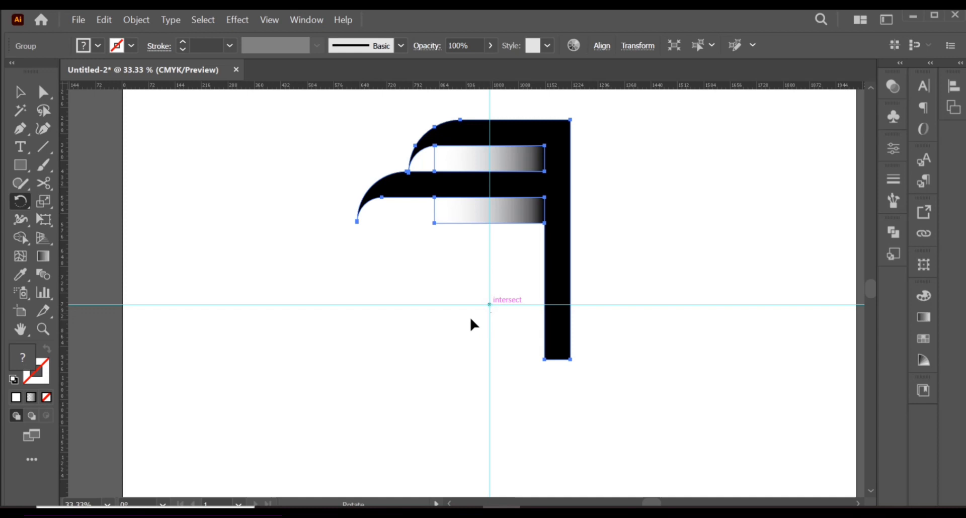
double_click(18, 204)
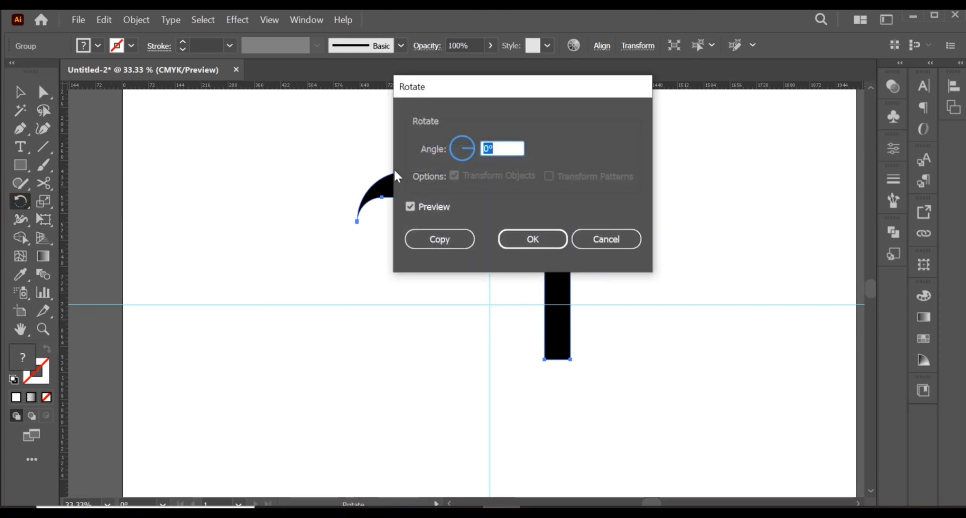
type("90")
left_click(449, 245)
key("v")
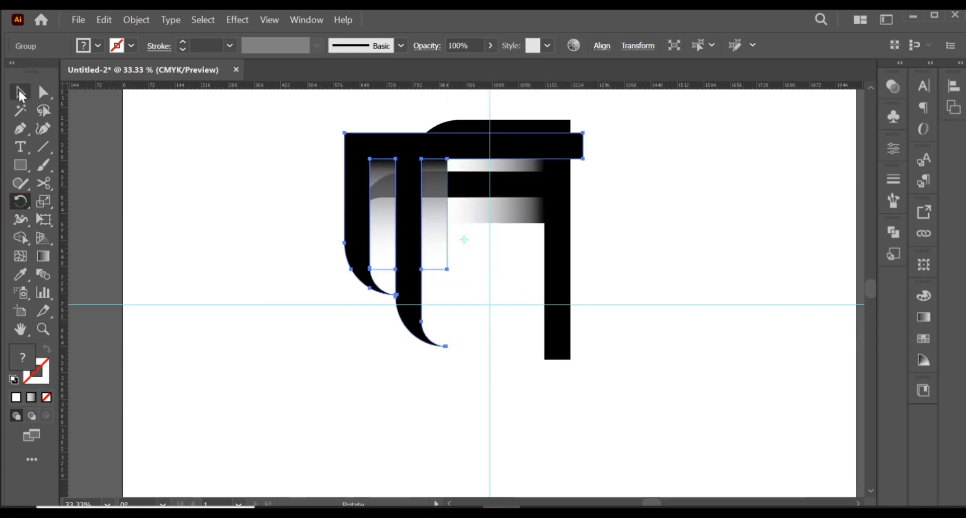
left_click_drag(426, 174, 390, 237)
Copy the rotated group at another 90° and fit this third piece beneath the second piece's long bar, beside its inner gradient strip
key("r")
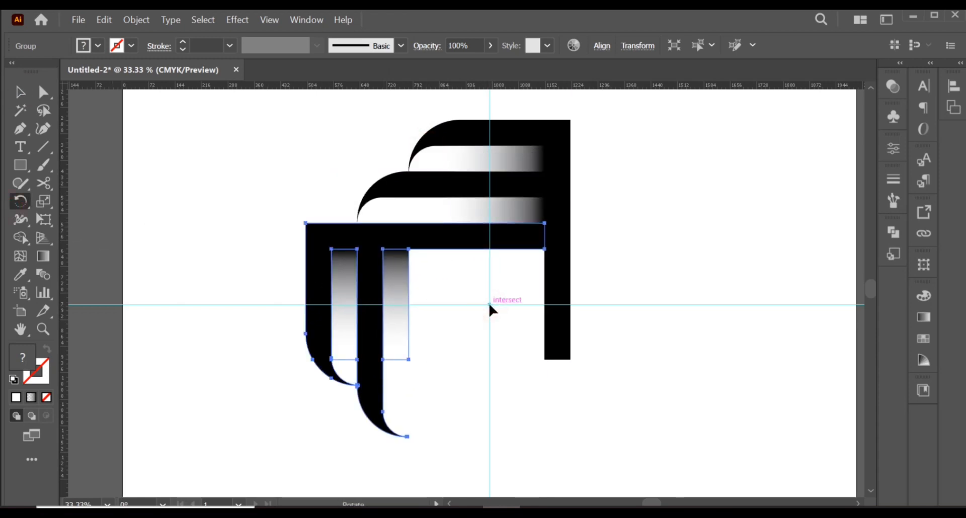
double_click(20, 202)
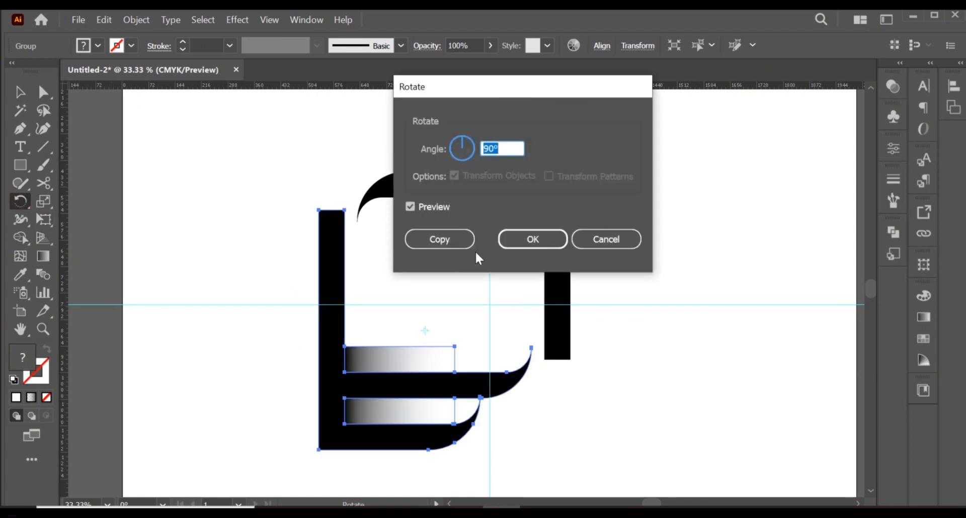
left_click(450, 240)
key("v")
left_click_drag(358, 293, 431, 331)
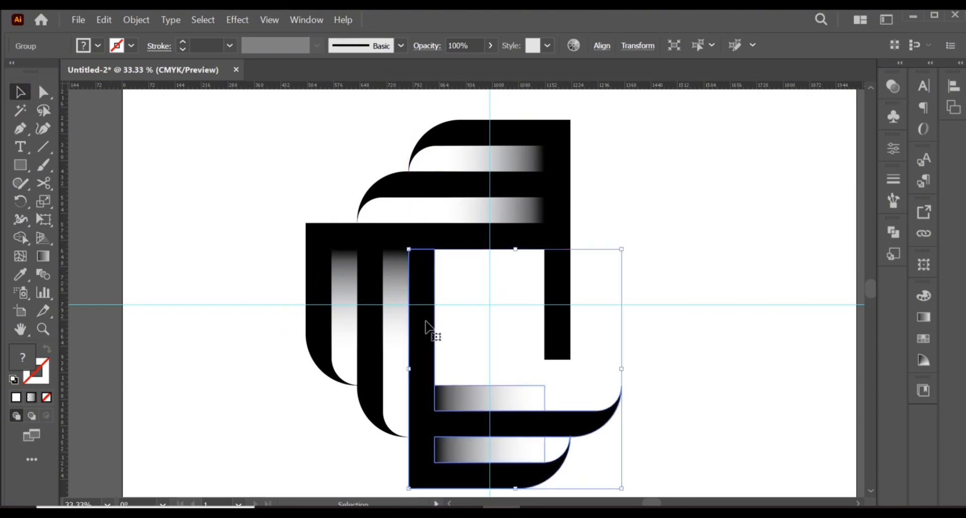
Copy the third piece at another 90° and fit this fourth piece against the first piece's vertical bar, closing the central square
left_click(23, 204)
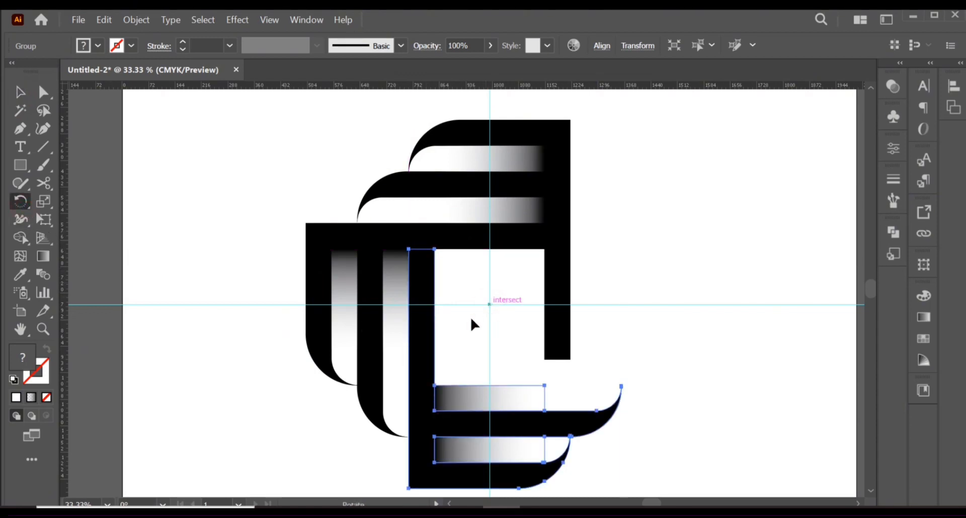
double_click(21, 201)
left_click(442, 238)
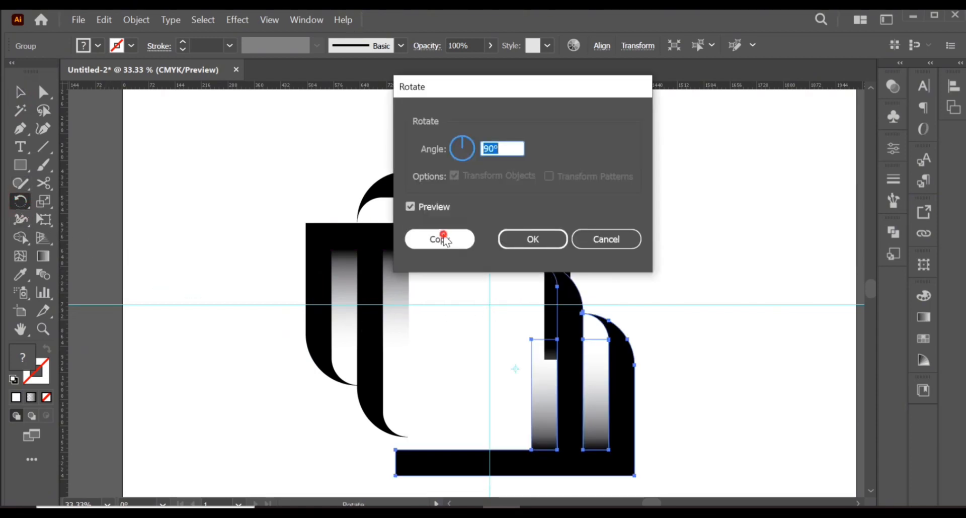
left_click(19, 96)
left_click_drag(576, 349, 610, 275)
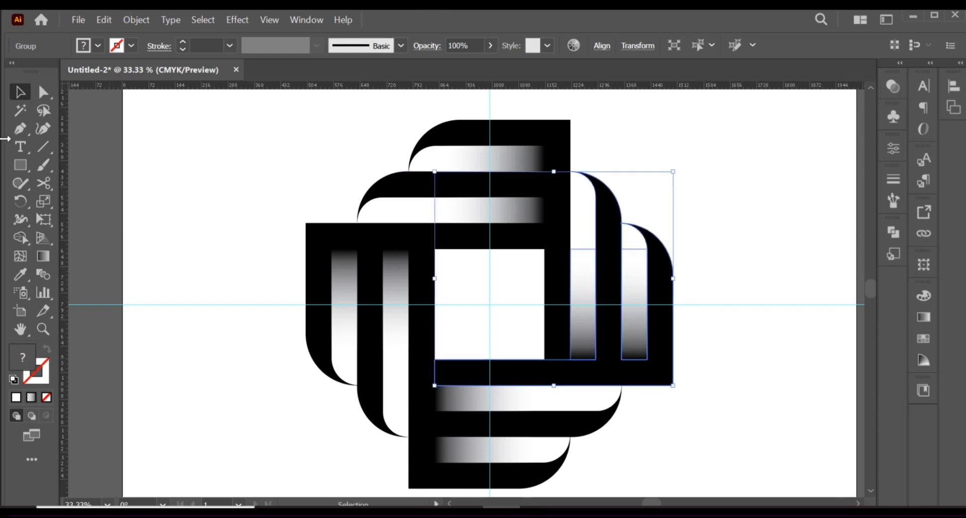
left_click(215, 139)
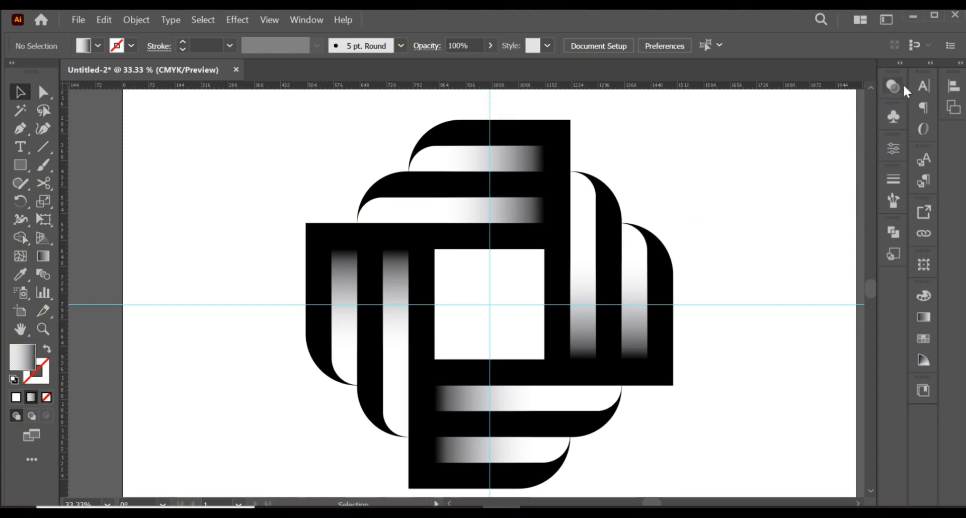
Unlock all objects and delete the horizontal and vertical guides crossing the logo's center
left_click(106, 19)
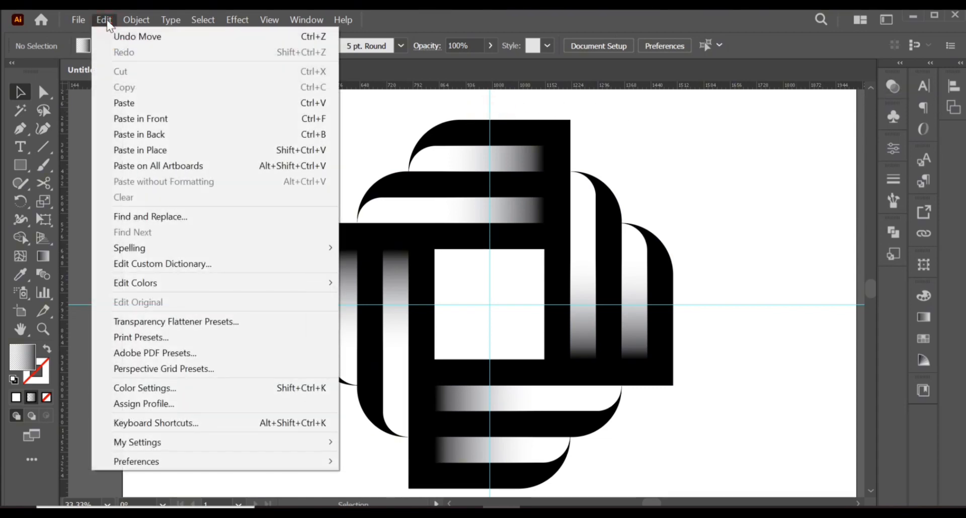
left_click(106, 19)
left_click(145, 19)
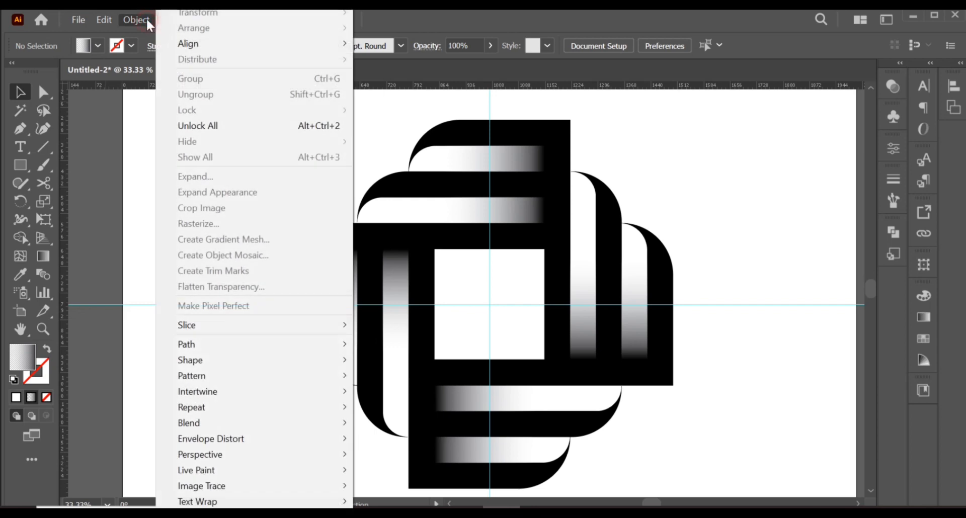
left_click(215, 125)
left_click(204, 274)
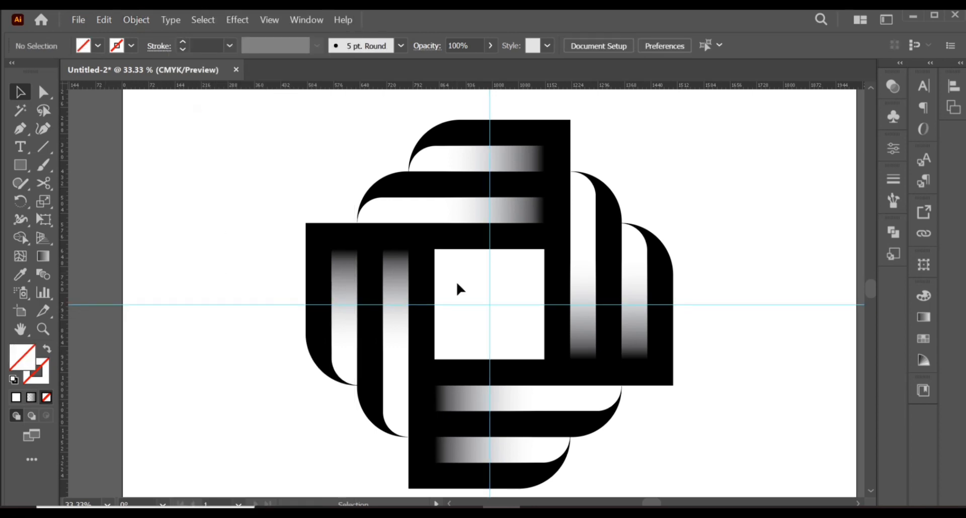
left_click_drag(457, 284, 506, 314)
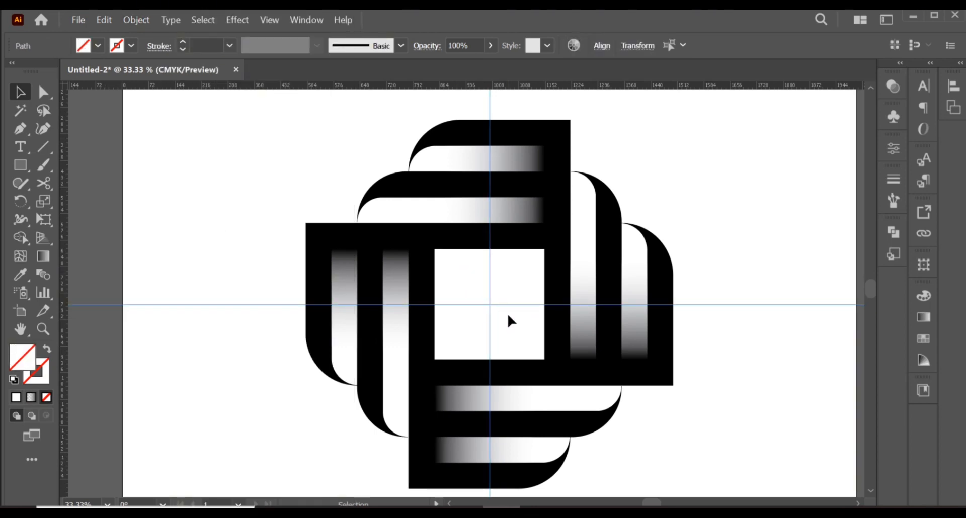
key("Delete")
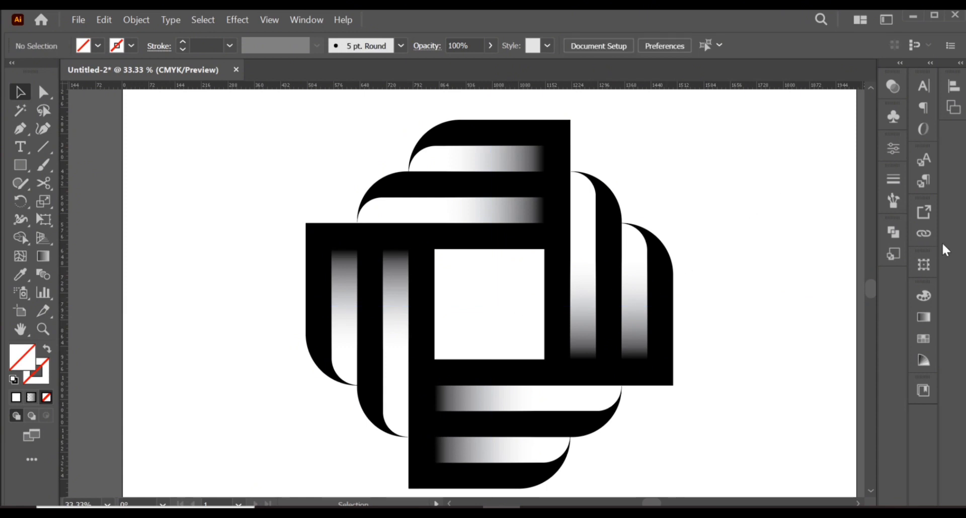
Select all four pieces and rotate the whole logo about 45° counterclockwise so the central square becomes a diamond
left_click_drag(258, 128, 707, 436)
left_click_drag(678, 488, 710, 352)
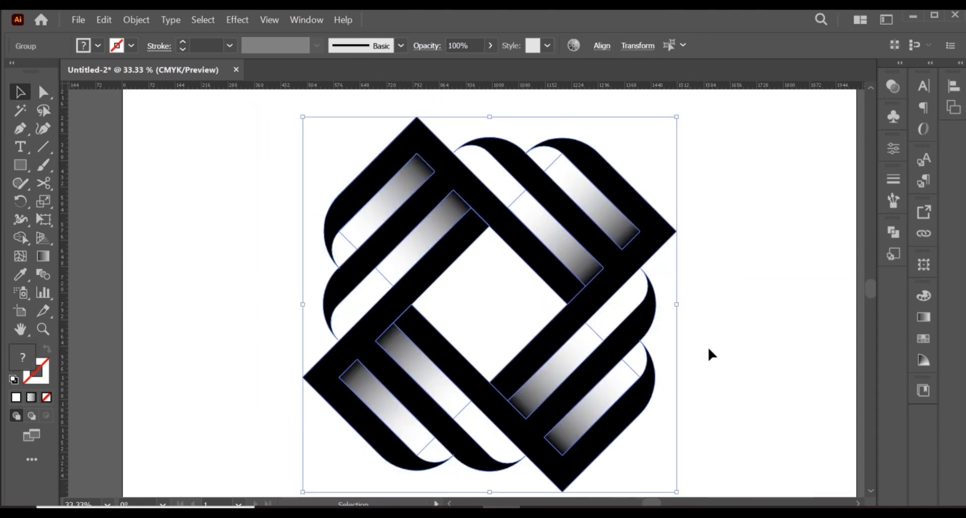
left_click(163, 150)
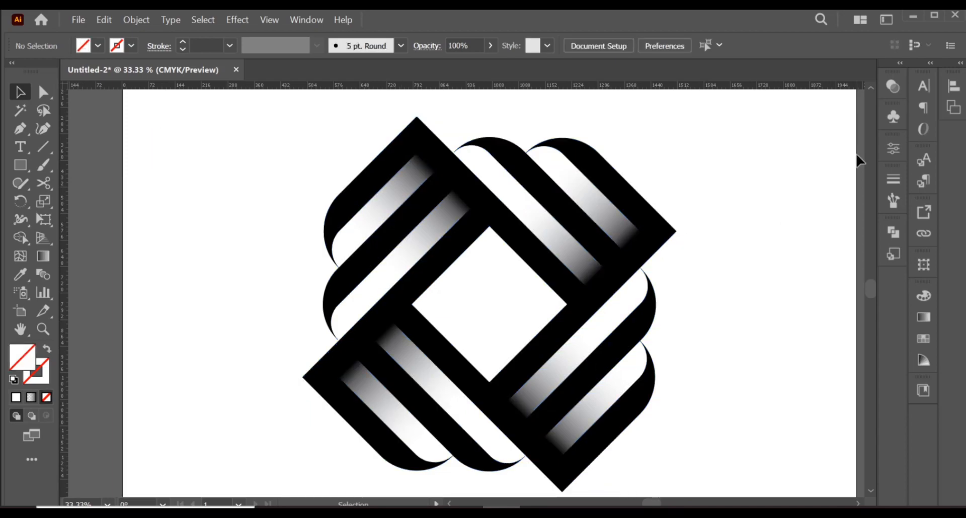